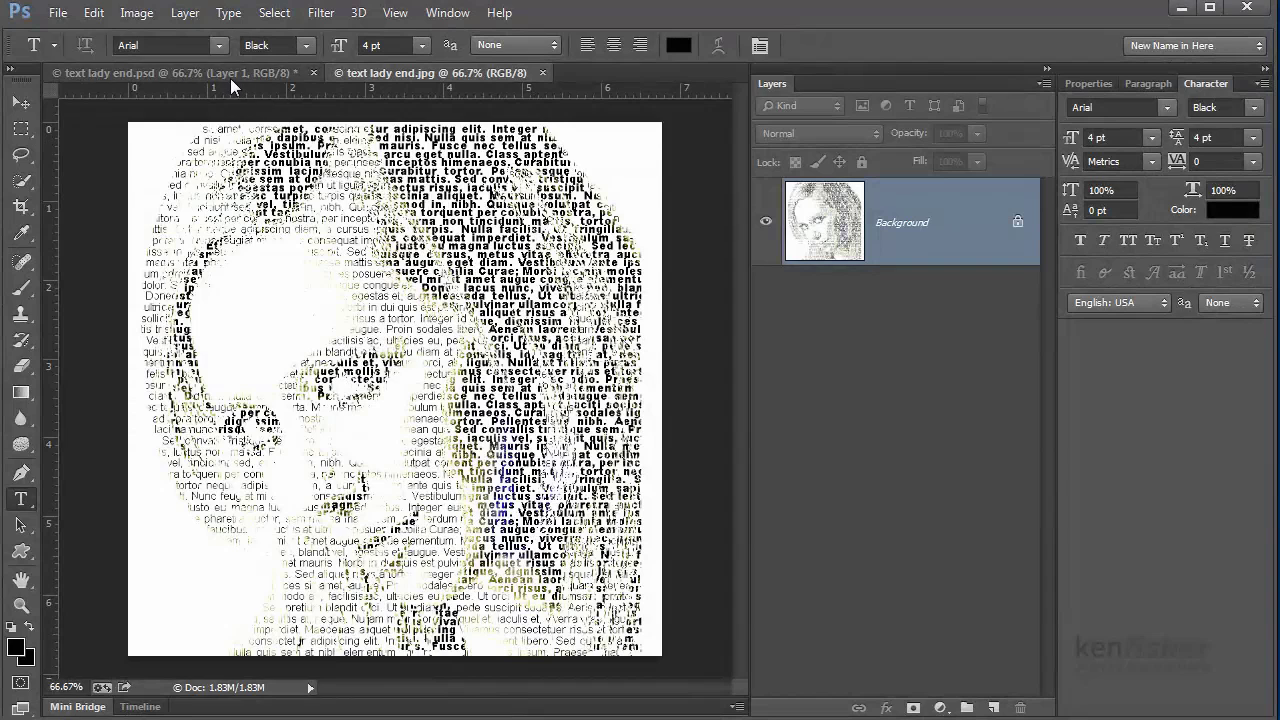
Switch to text lady end.psd, select the portrait layer and check its cut-out by briefly hiding the white Layer 1.
{"action": "left_click", "coordinate": [228, 73]}
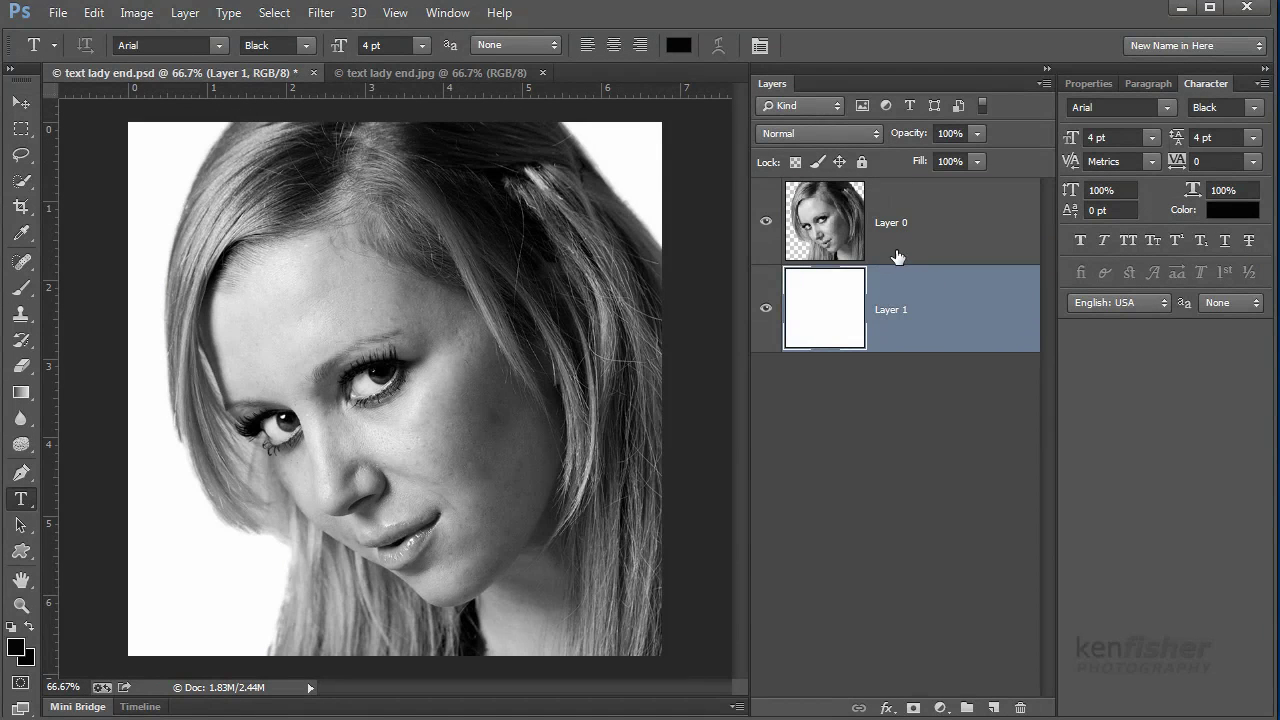
{"action": "left_click", "coordinate": [948, 234]}
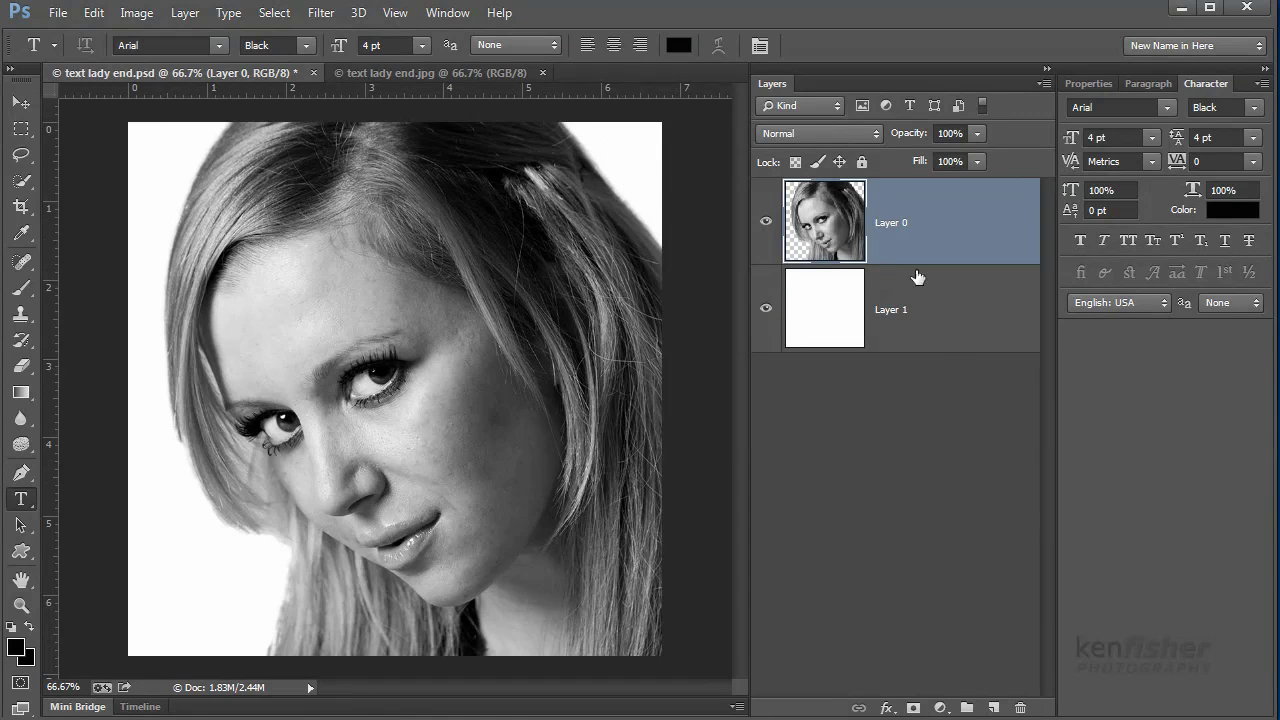
{"action": "left_click", "coordinate": [767, 310]}
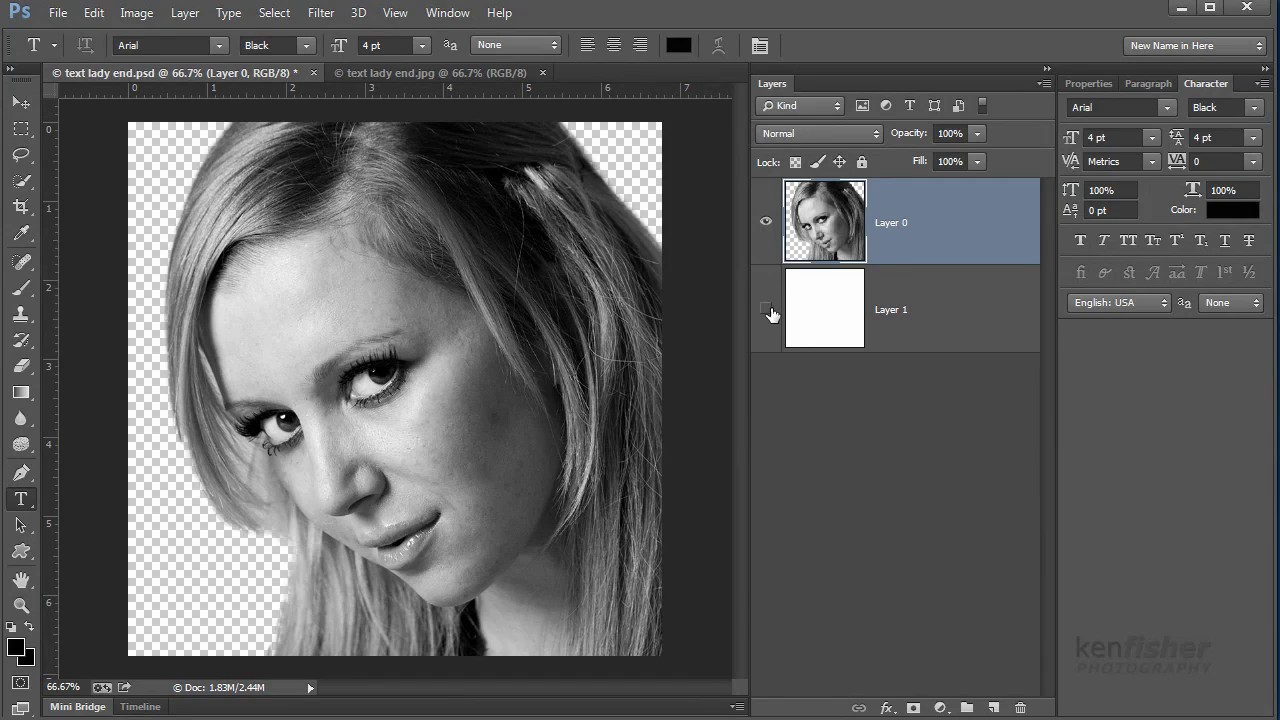
{"action": "left_click", "coordinate": [767, 310]}
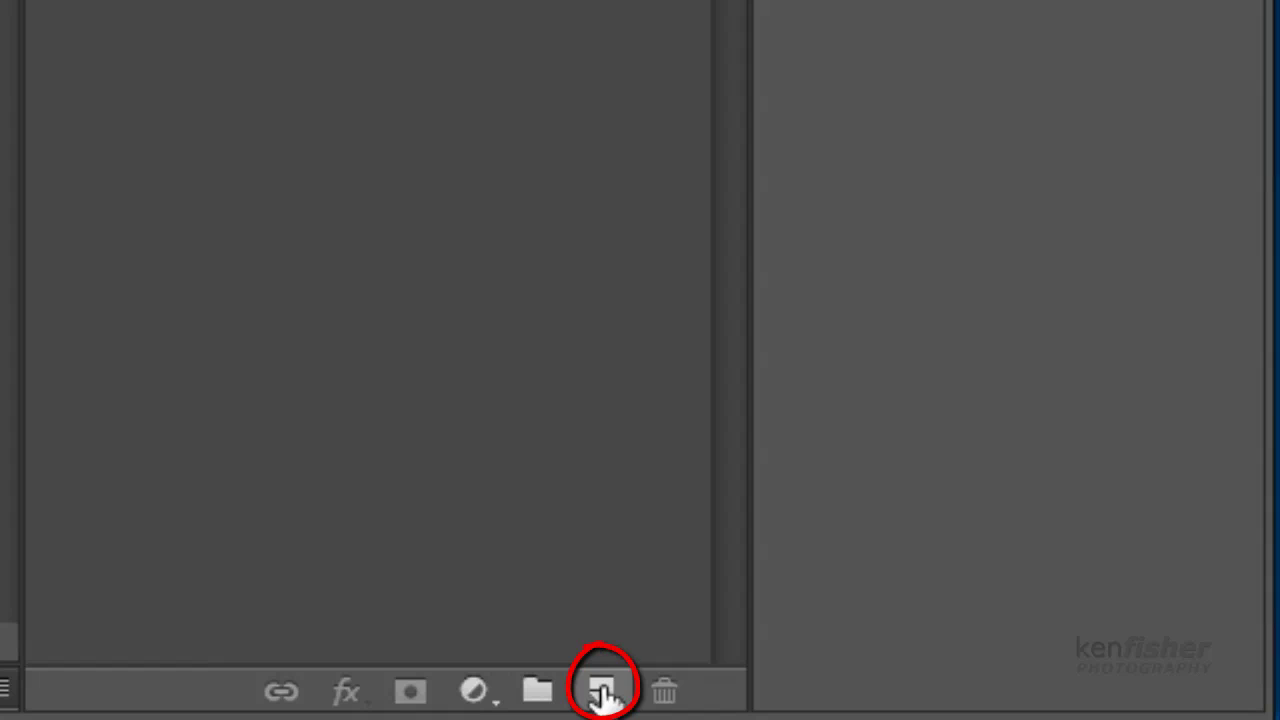
Add a new empty layer above the portrait layer and name it shadows.
{"action": "left_click", "coordinate": [602, 690]}
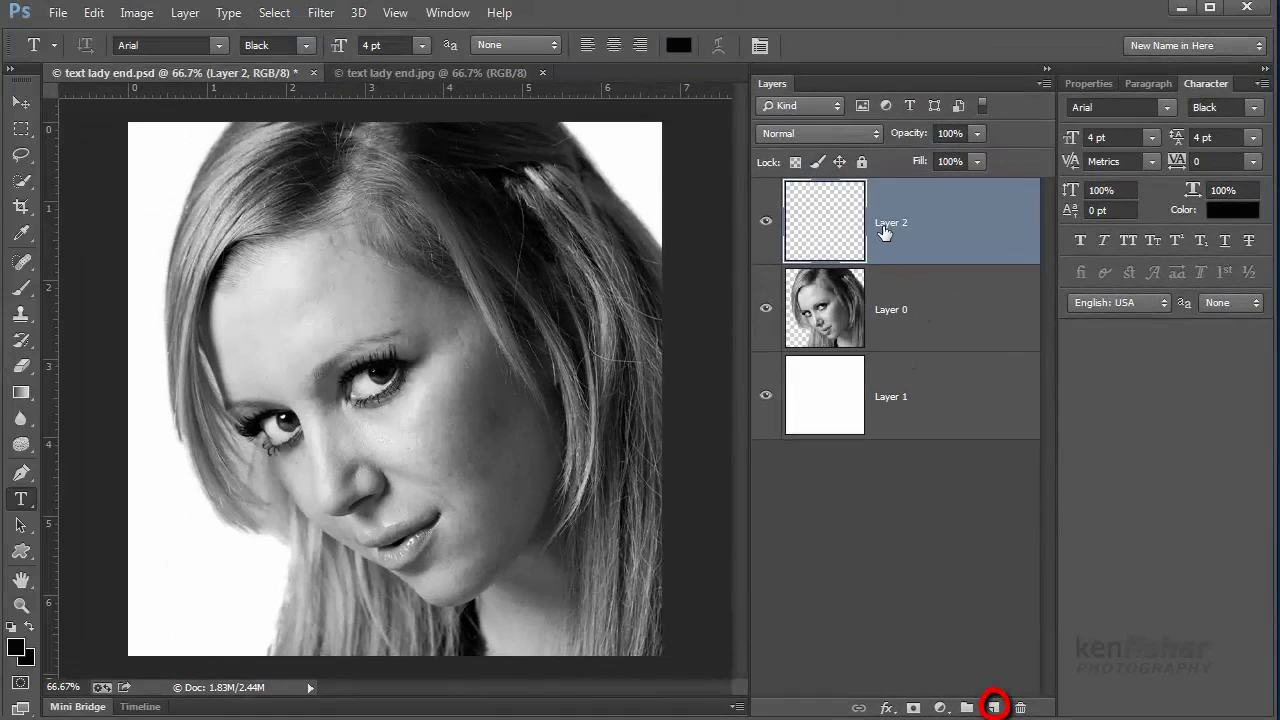
{"action": "double_click", "coordinate": [893, 228]}
{"action": "type", "text": "sh"}
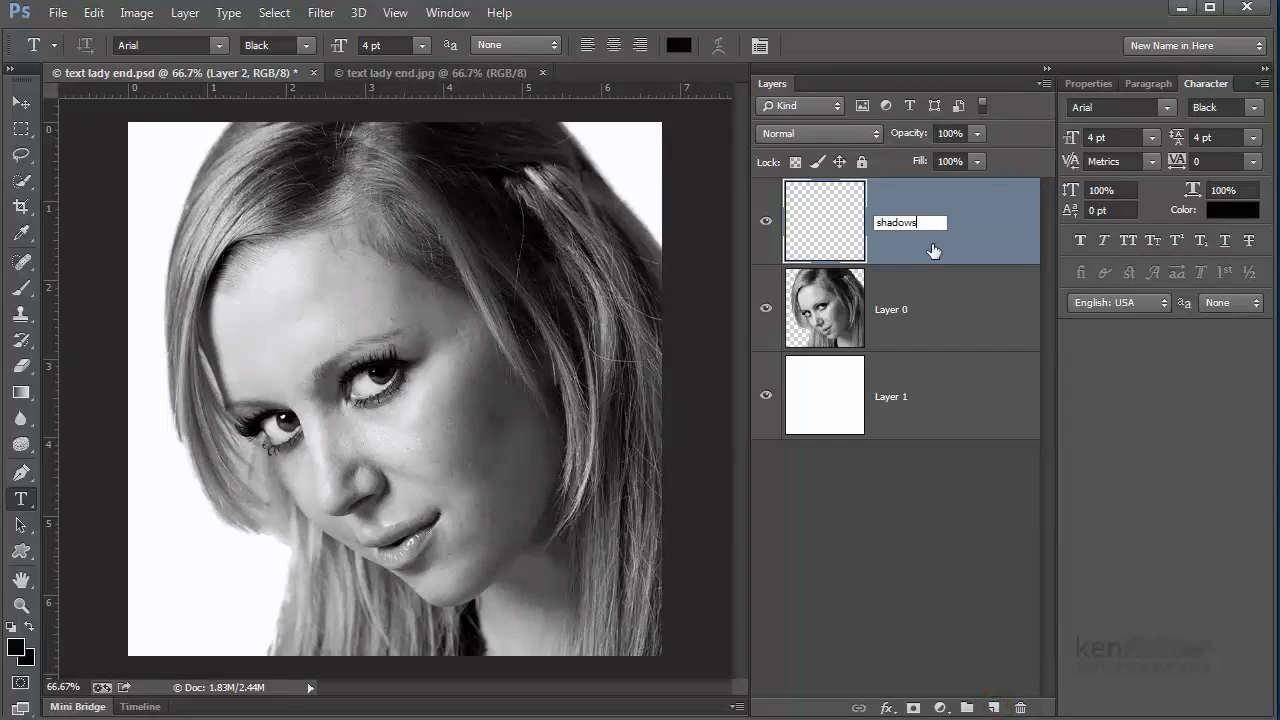
{"action": "type", "text": "adows"}
{"action": "key", "text": "Return"}
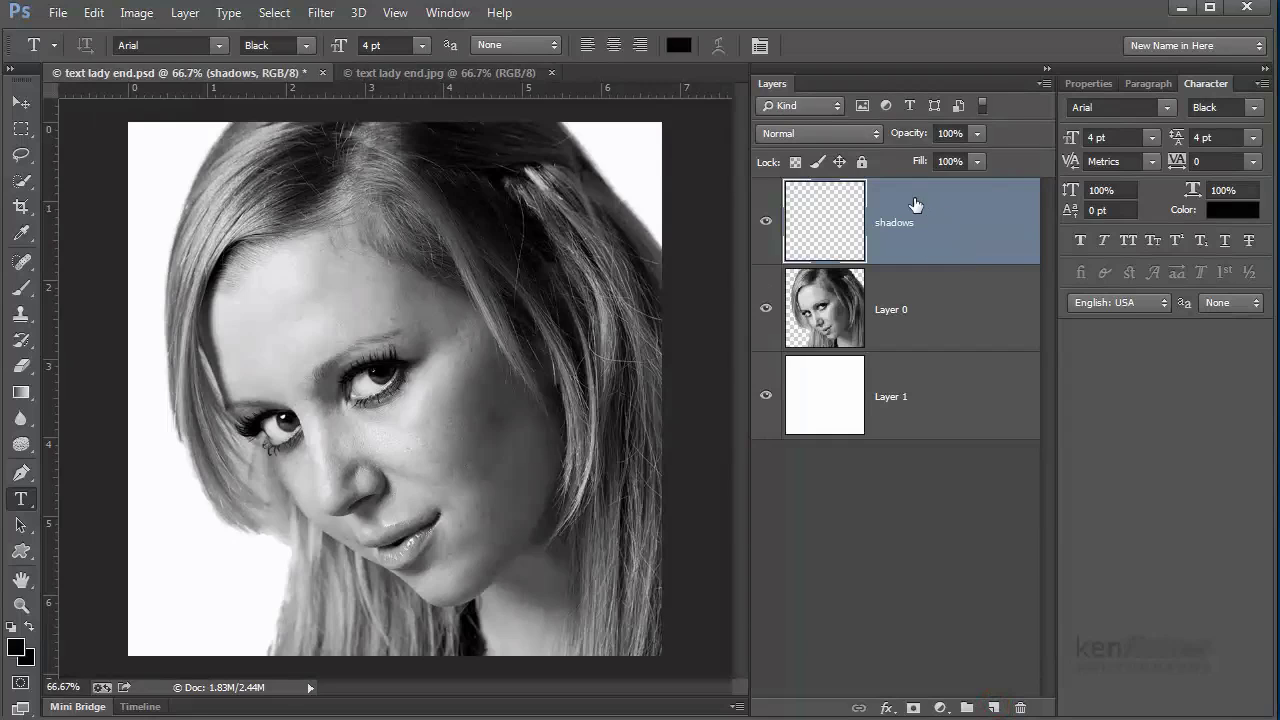
Select the dark tones of the portrait on Layer 0 with Color Range set to Shadows.
{"action": "left_click", "coordinate": [938, 327]}
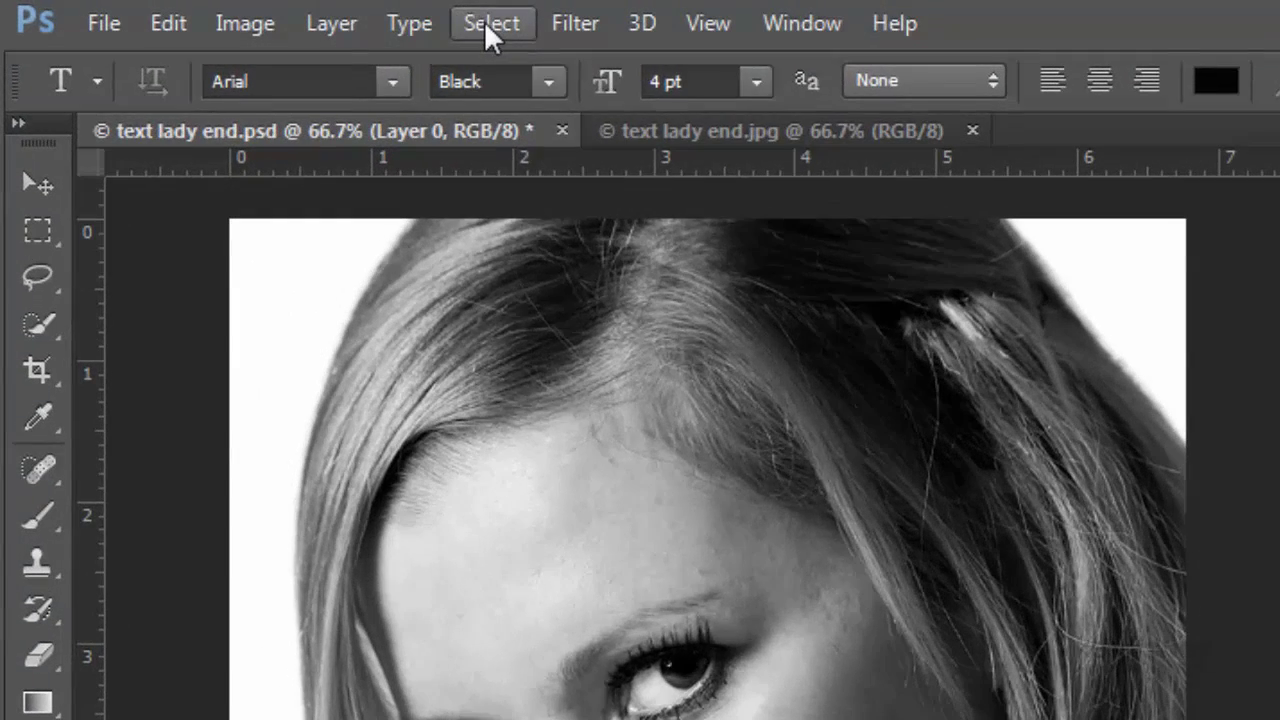
{"action": "left_click", "coordinate": [274, 13]}
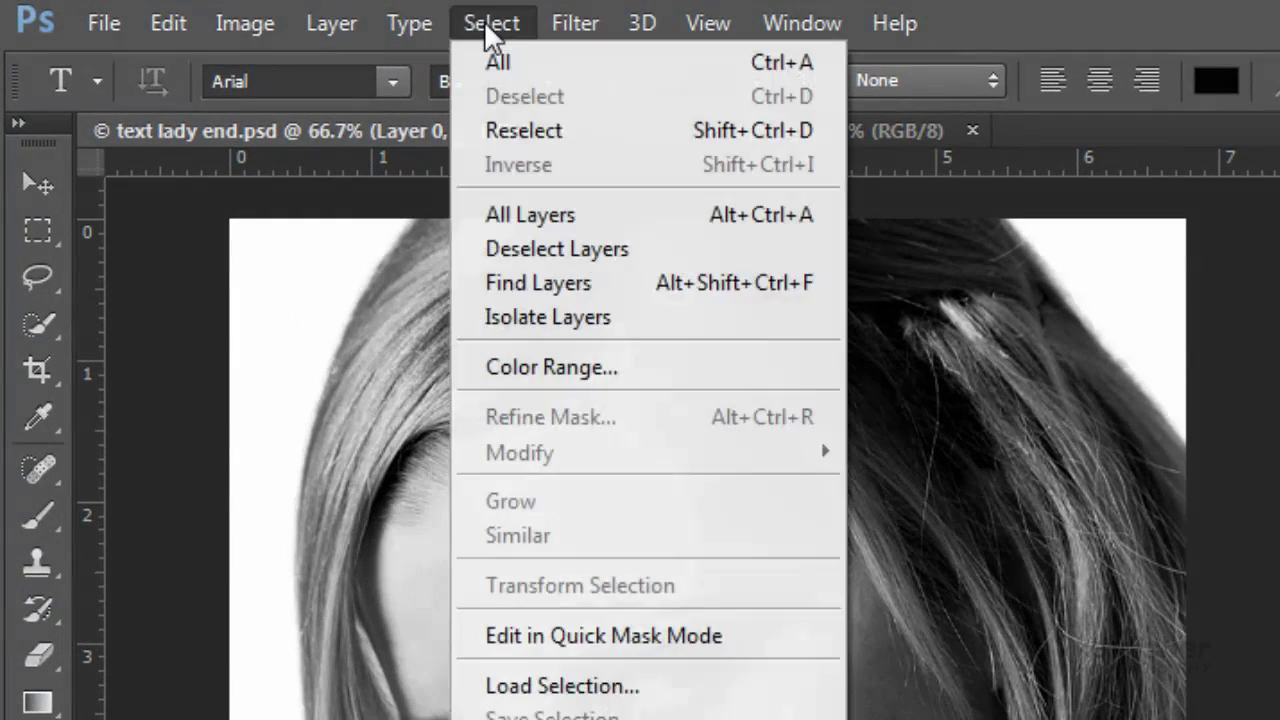
{"action": "left_click", "coordinate": [622, 366]}
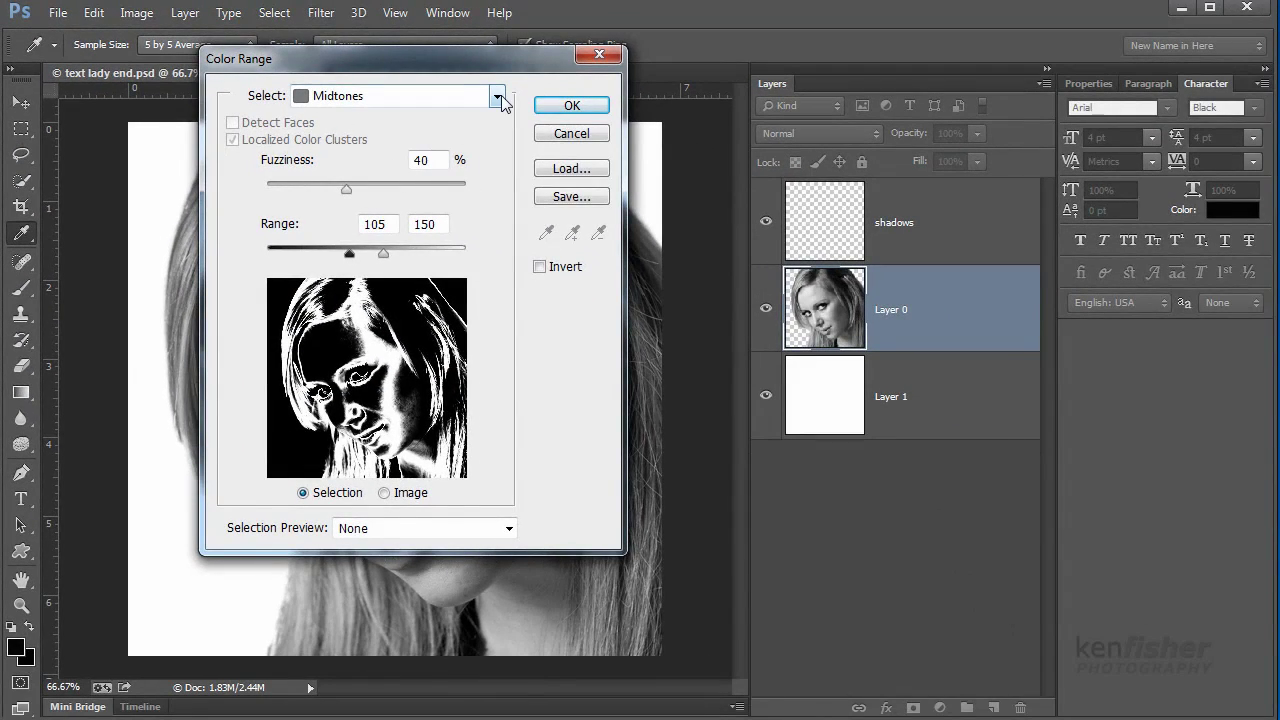
{"action": "left_click", "coordinate": [497, 96]}
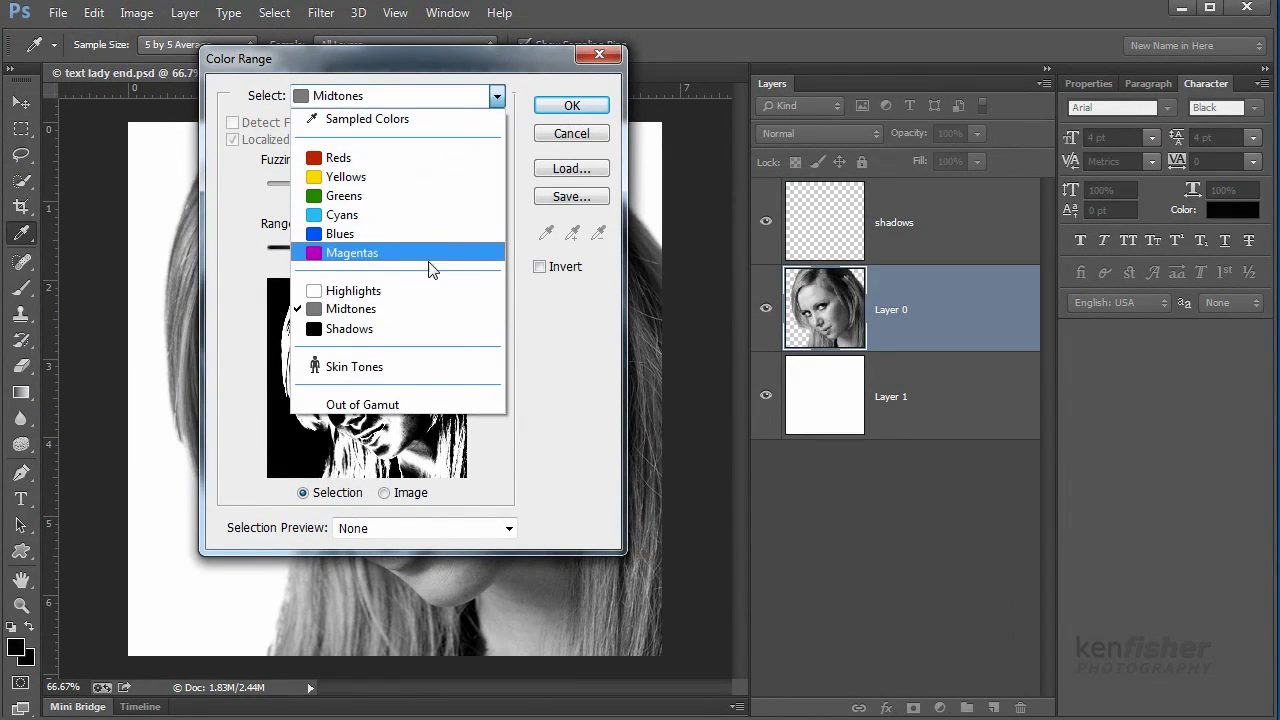
{"action": "left_click", "coordinate": [358, 332]}
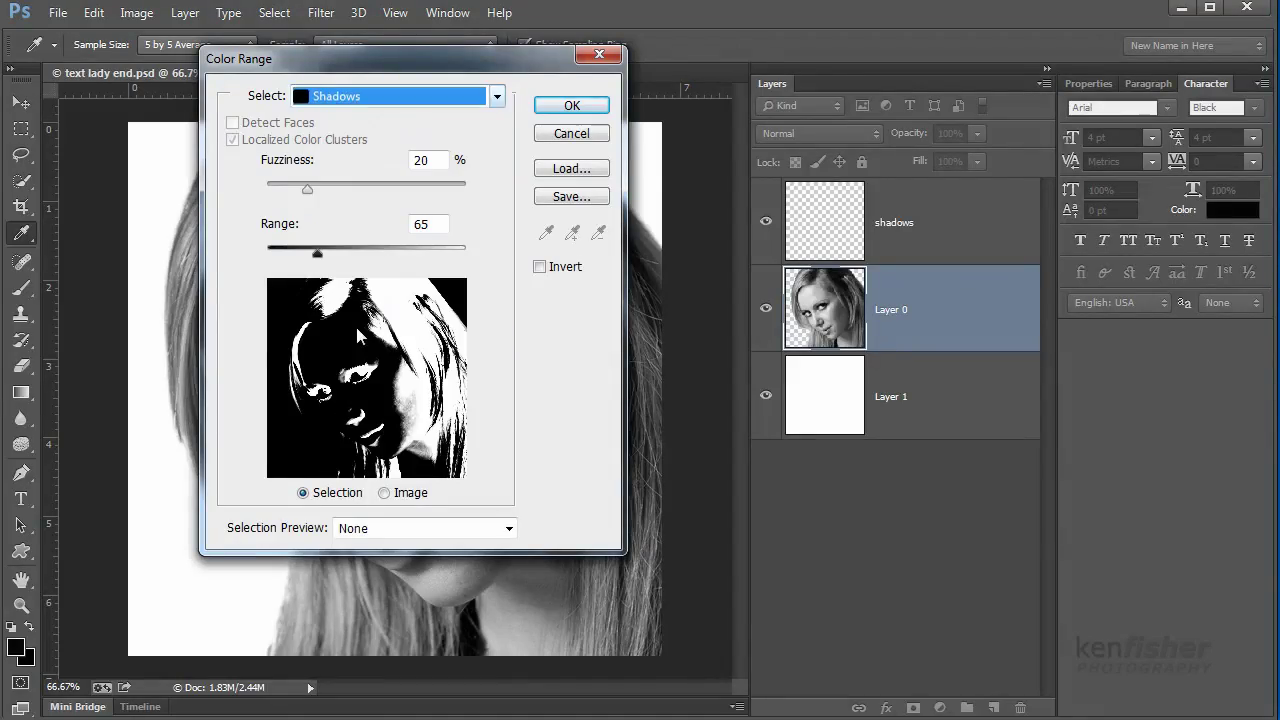
{"action": "left_click", "coordinate": [571, 104]}
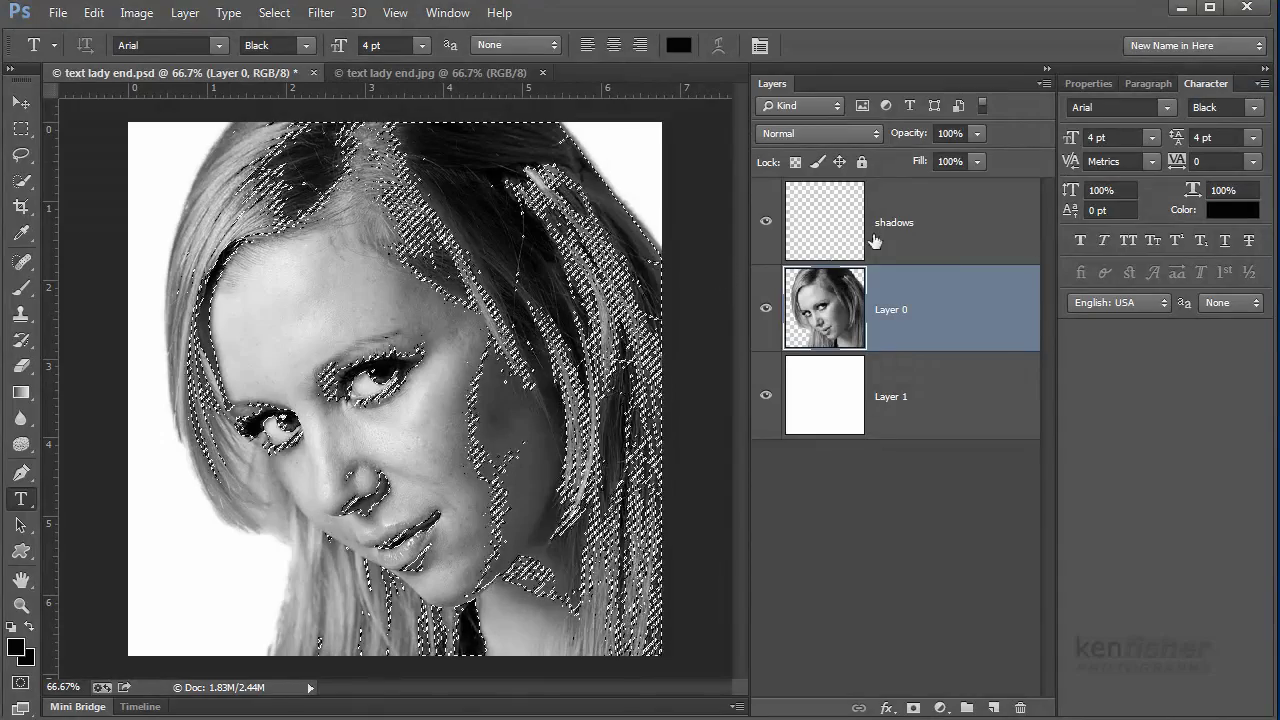
Fill the selection on the shadows layer with the black background colour, make white the foreground colour and clear the selection.
{"action": "left_click", "coordinate": [945, 231]}
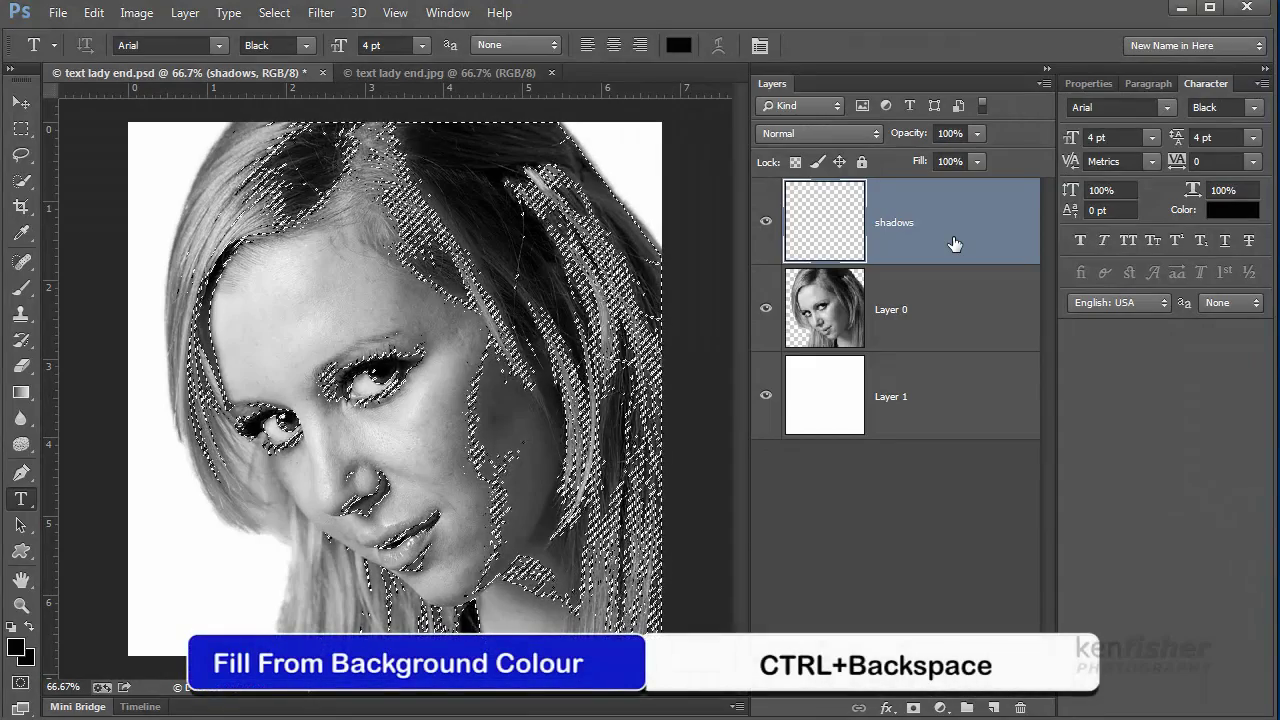
{"action": "key", "text": "ctrl+BackSpace"}
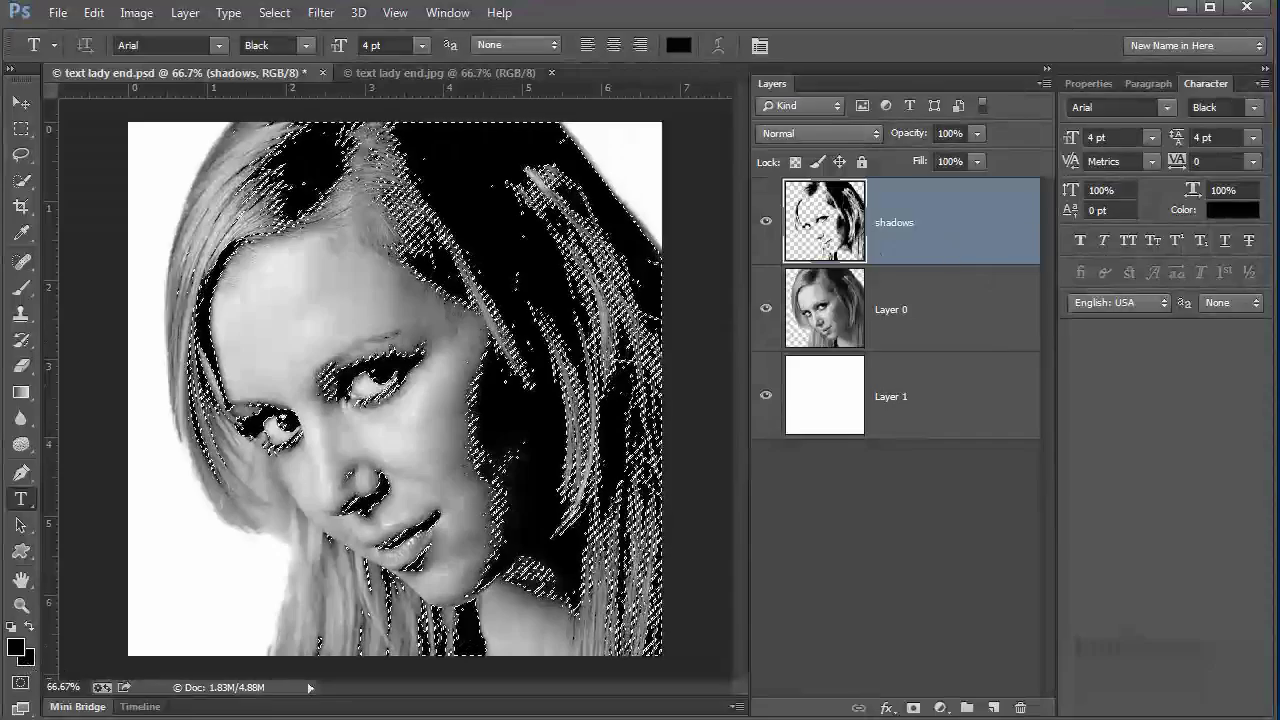
{"action": "left_click", "coordinate": [33, 625]}
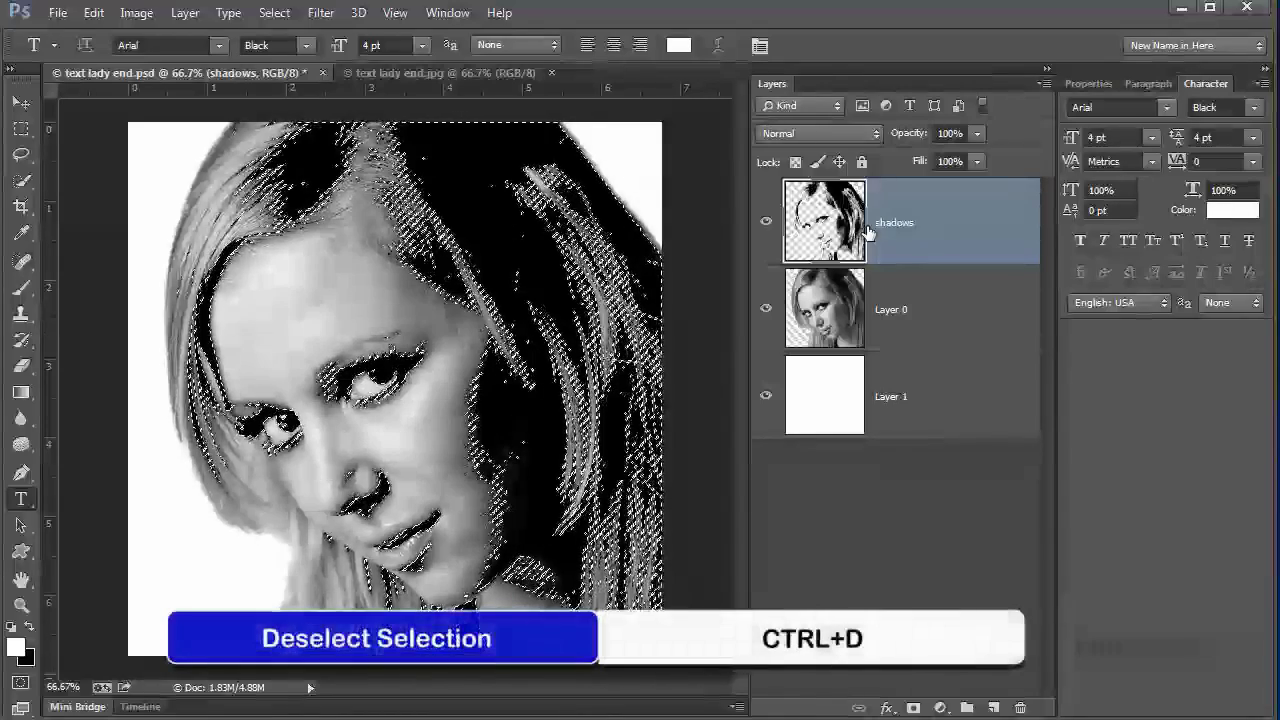
{"action": "key", "text": "ctrl+d"}
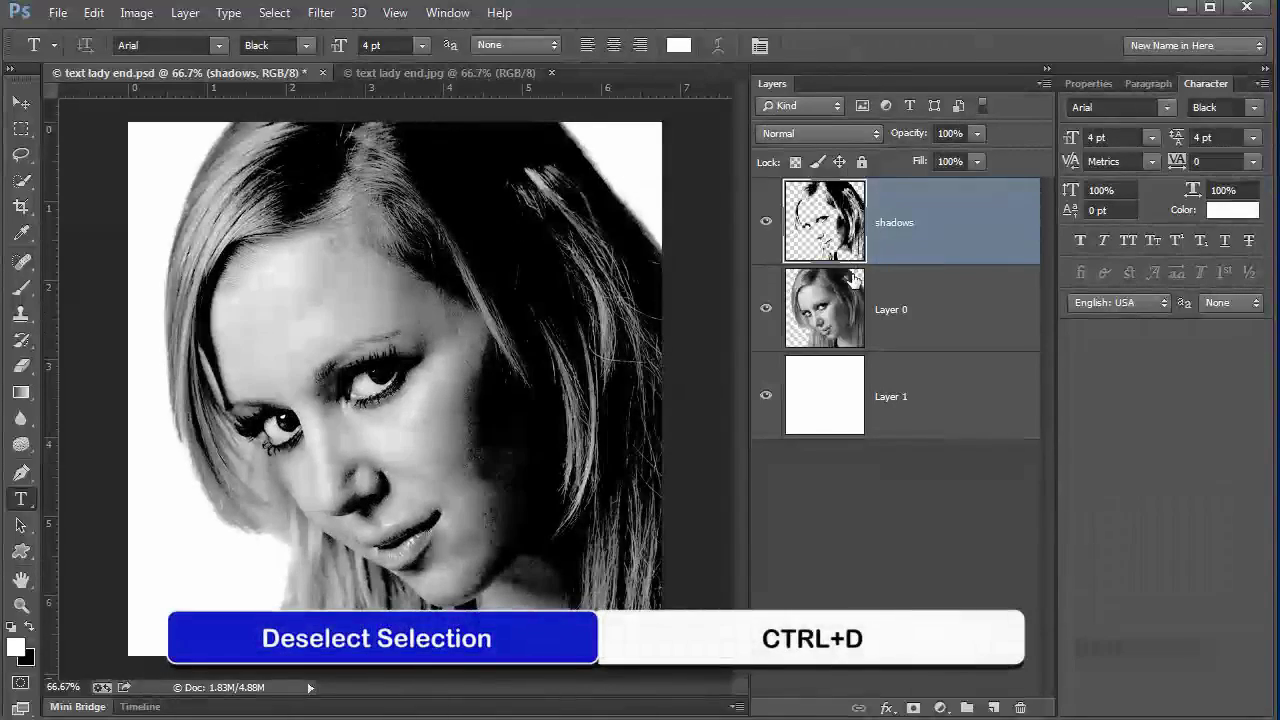
Check the shadow fill with the portrait layer briefly hidden, and hide the shadows layer.
{"action": "left_click", "coordinate": [766, 312]}
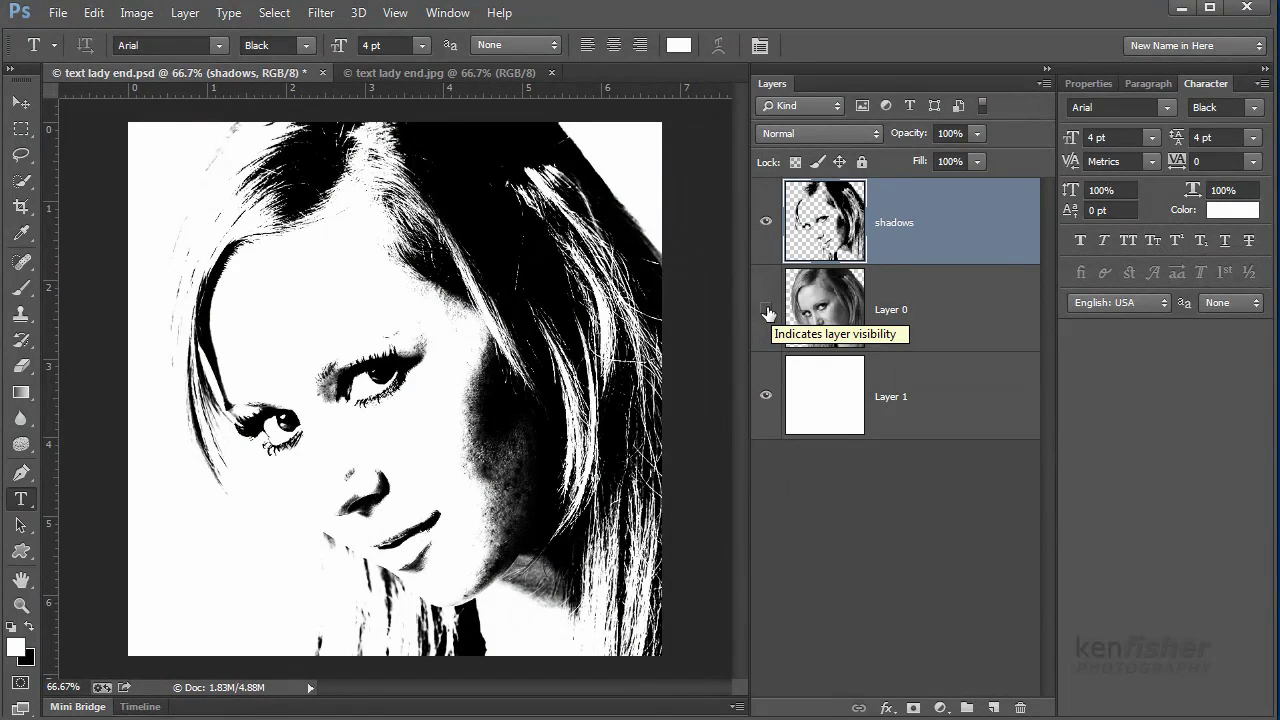
{"action": "left_click", "coordinate": [766, 312]}
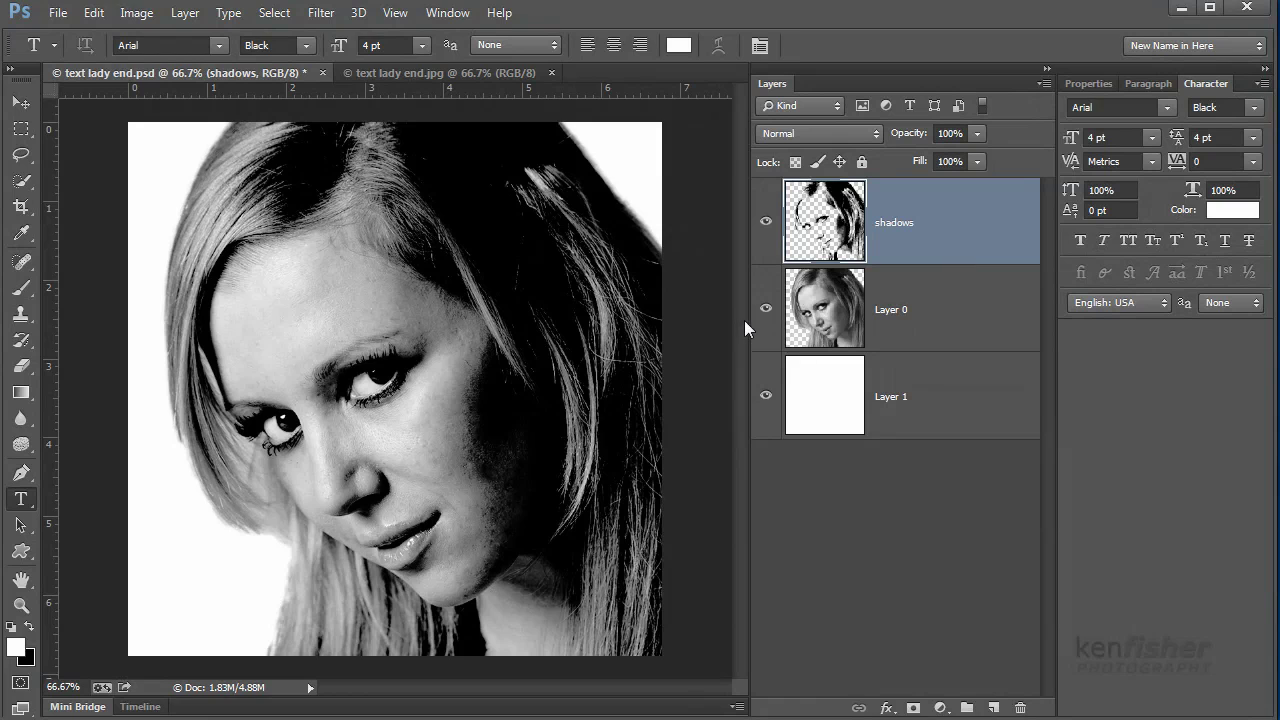
{"action": "left_click", "coordinate": [766, 221]}
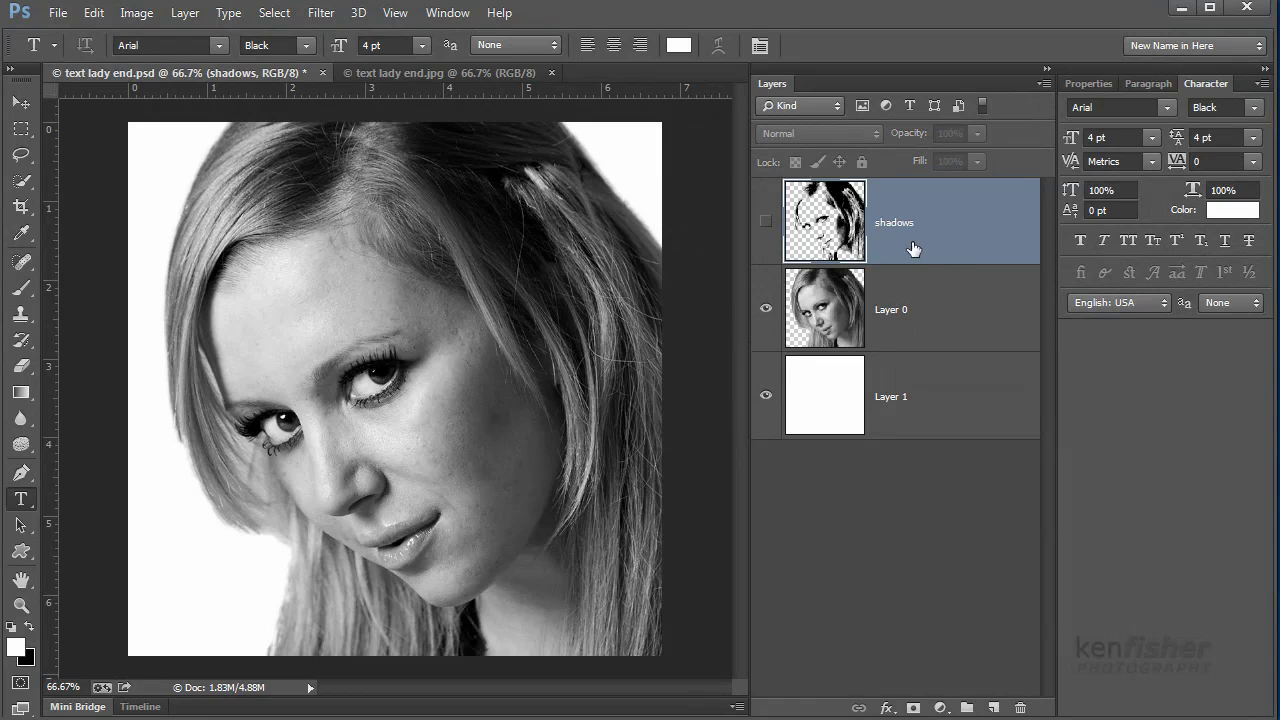
Add another empty layer above the shadows layer and name it midtones.
{"action": "left_click", "coordinate": [993, 707]}
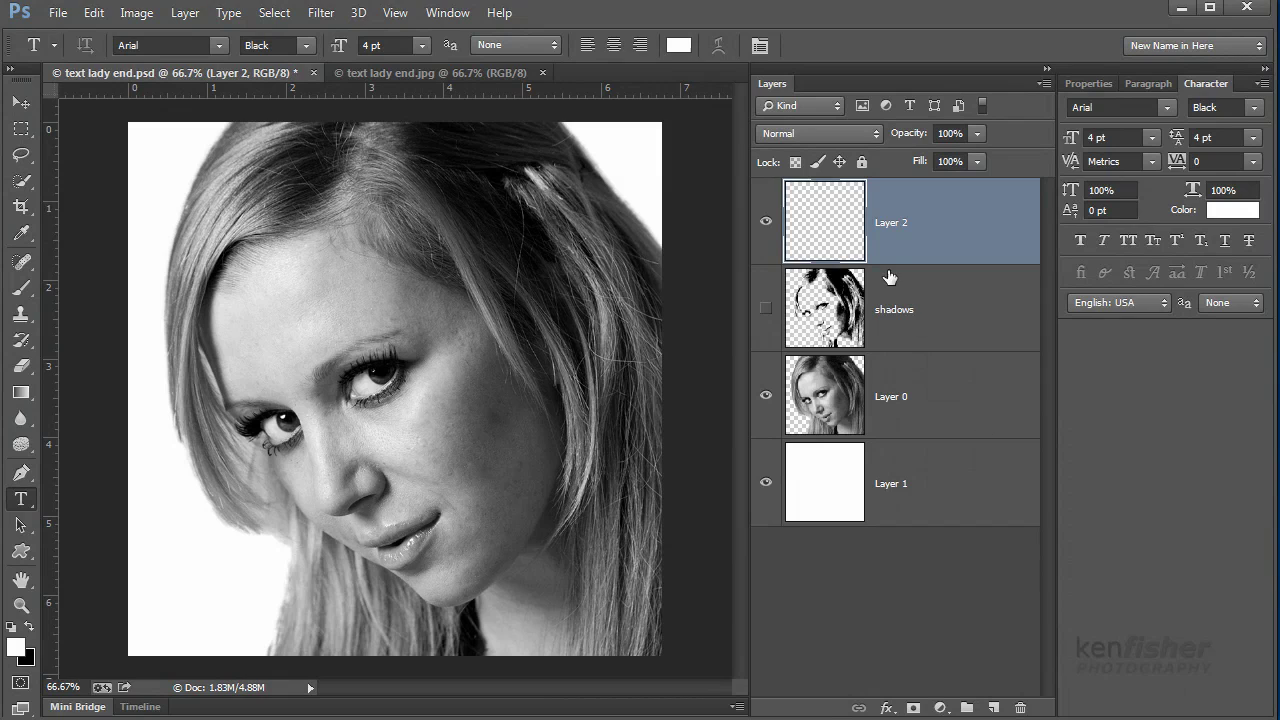
{"action": "double_click", "coordinate": [890, 224]}
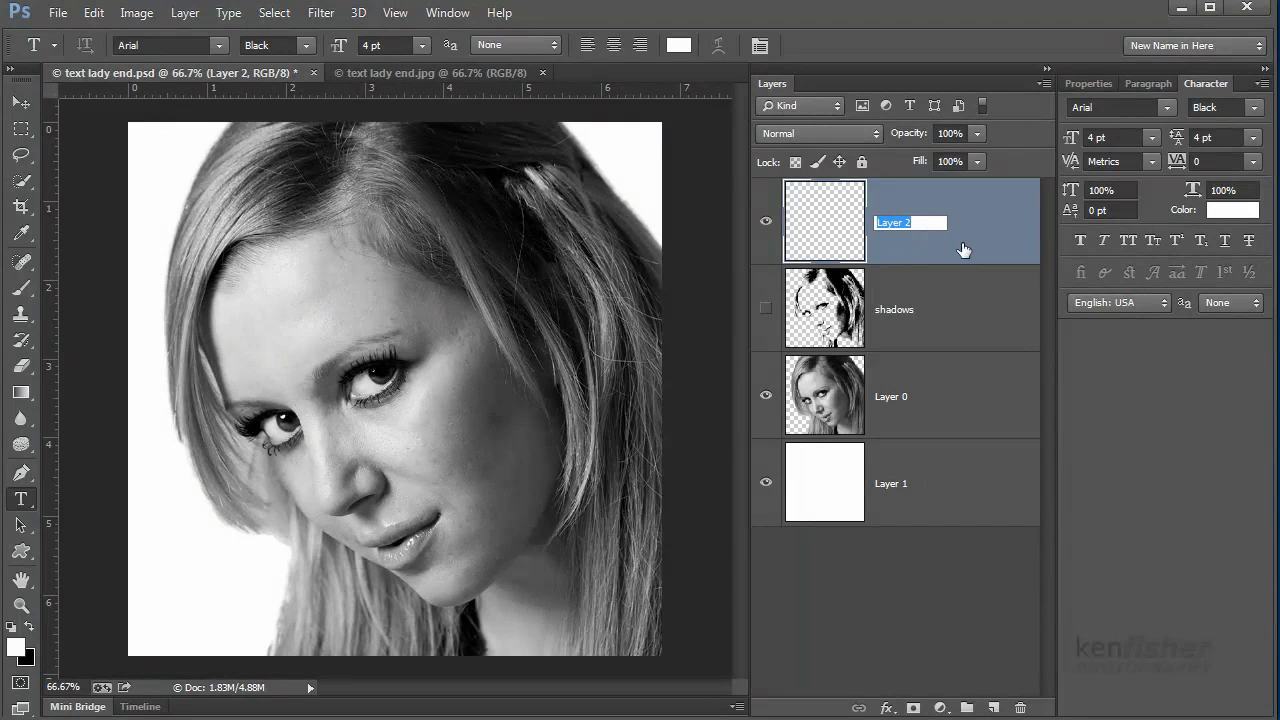
{"action": "type", "text": "midtones"}
{"action": "key", "text": "Return"}
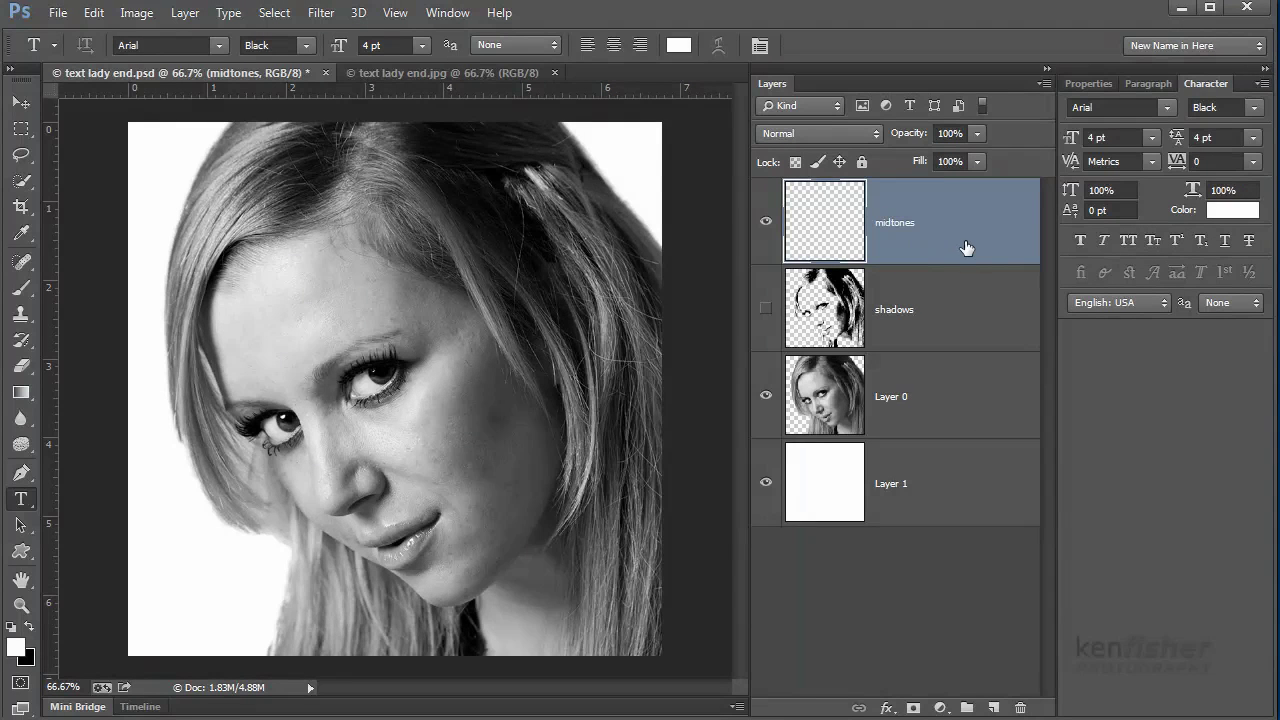
Select the mid-range tones of the portrait on Layer 0 with Color Range set to Midtones.
{"action": "left_click", "coordinate": [944, 417]}
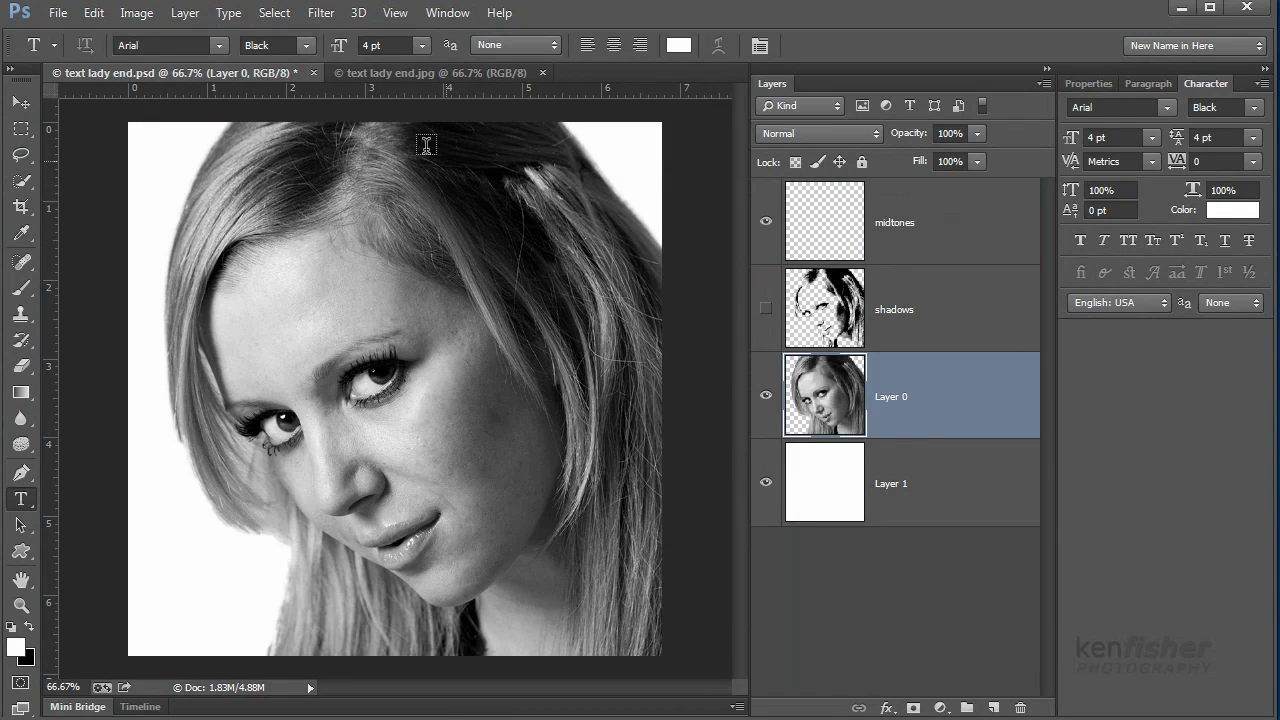
{"action": "left_click", "coordinate": [267, 17]}
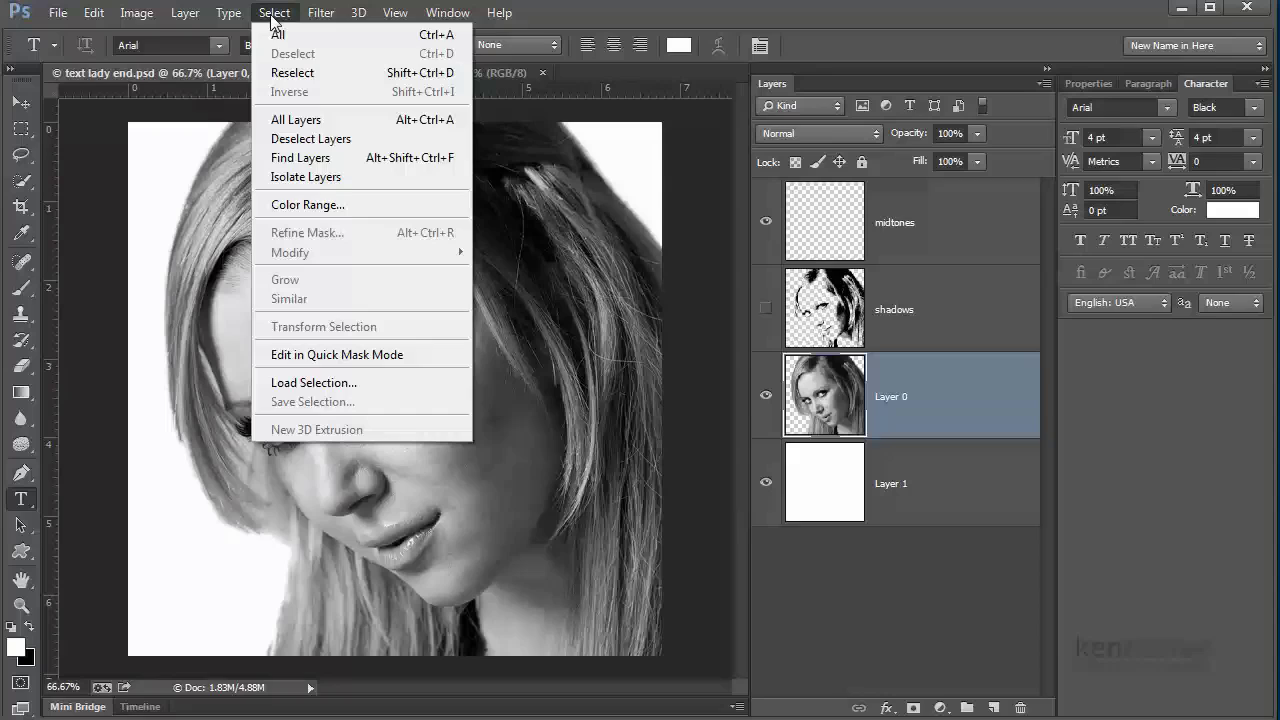
{"action": "left_click", "coordinate": [359, 205]}
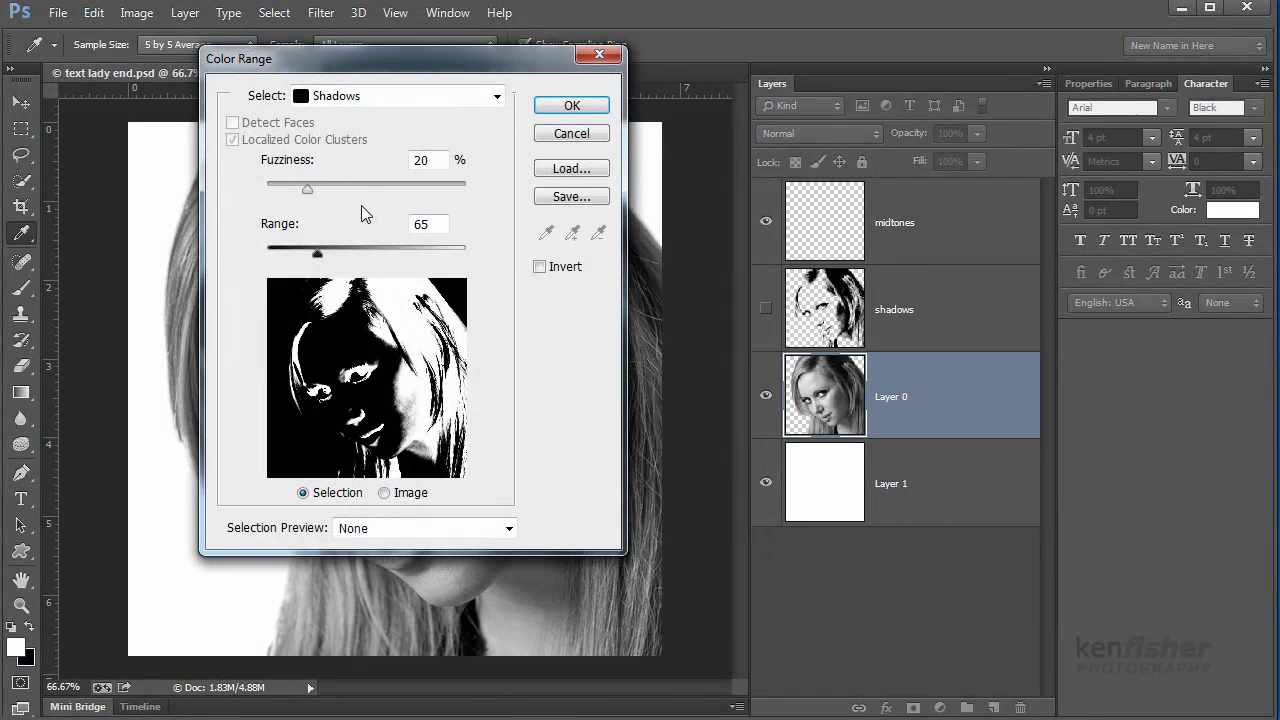
{"action": "left_click", "coordinate": [495, 97]}
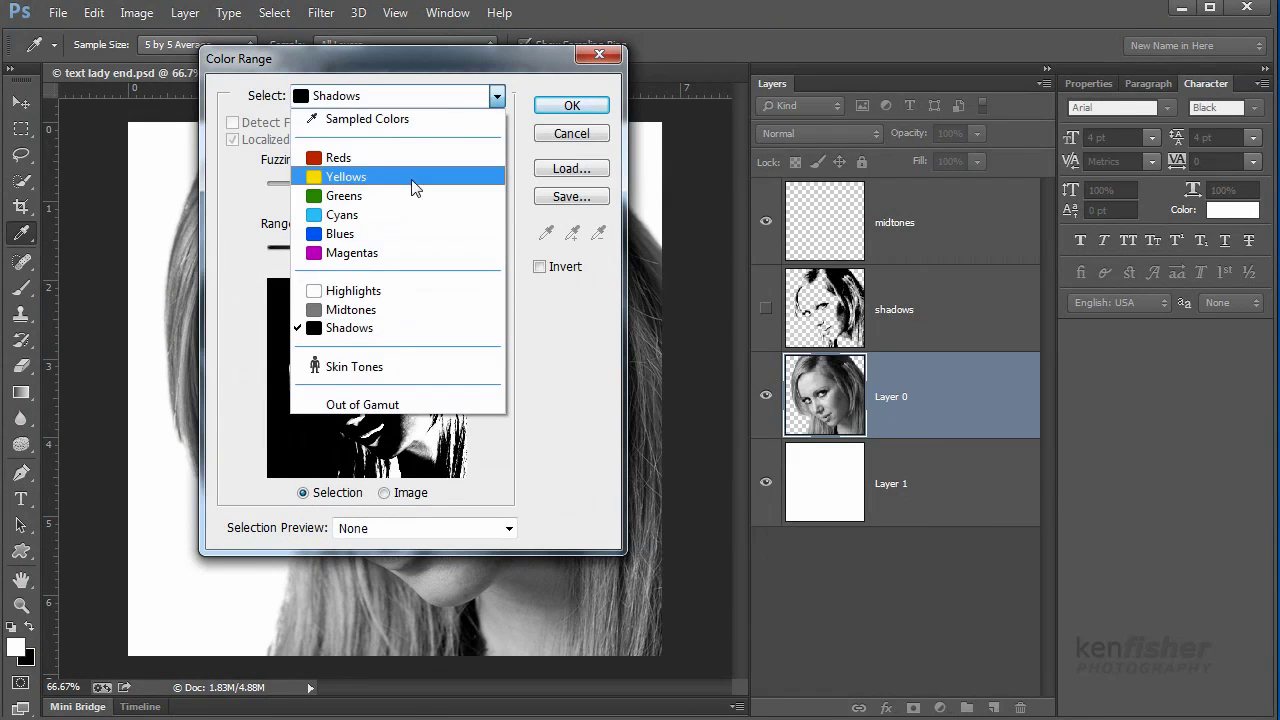
{"action": "left_click", "coordinate": [380, 318]}
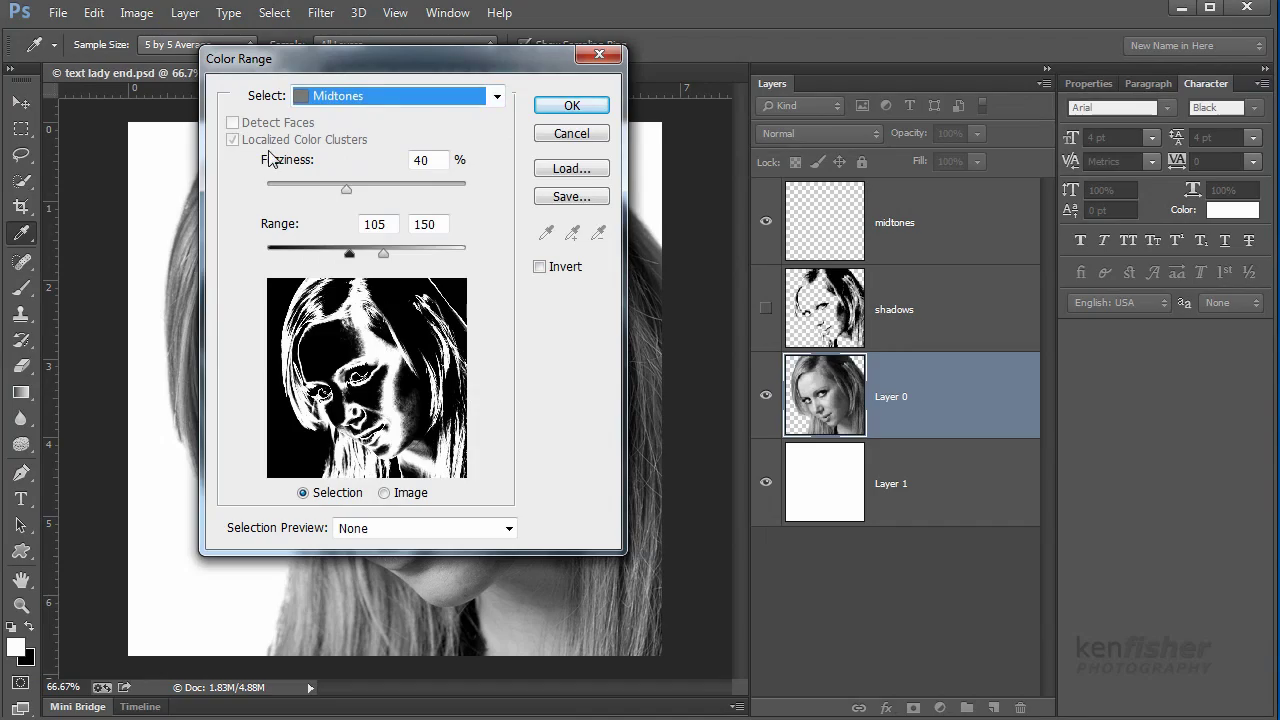
{"action": "left_click", "coordinate": [572, 107]}
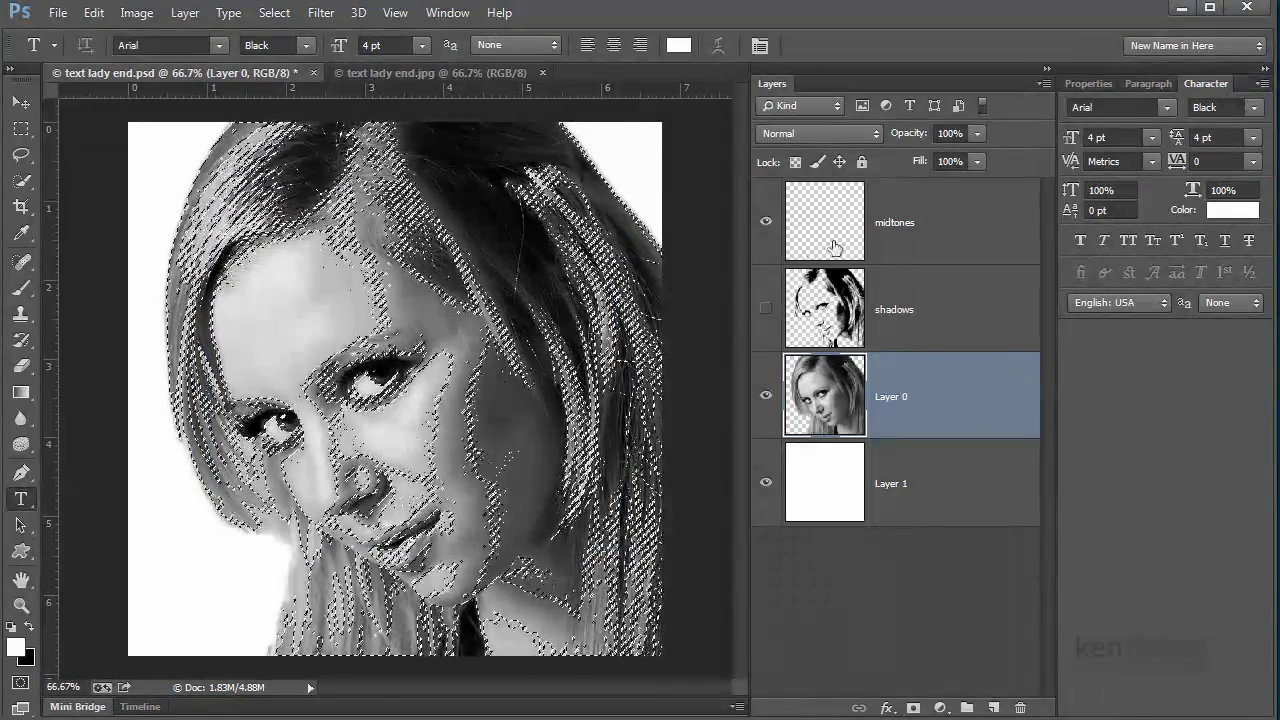
Fill the selection on the midtones layer with the black background colour and clear the selection.
{"action": "left_click", "coordinate": [977, 233]}
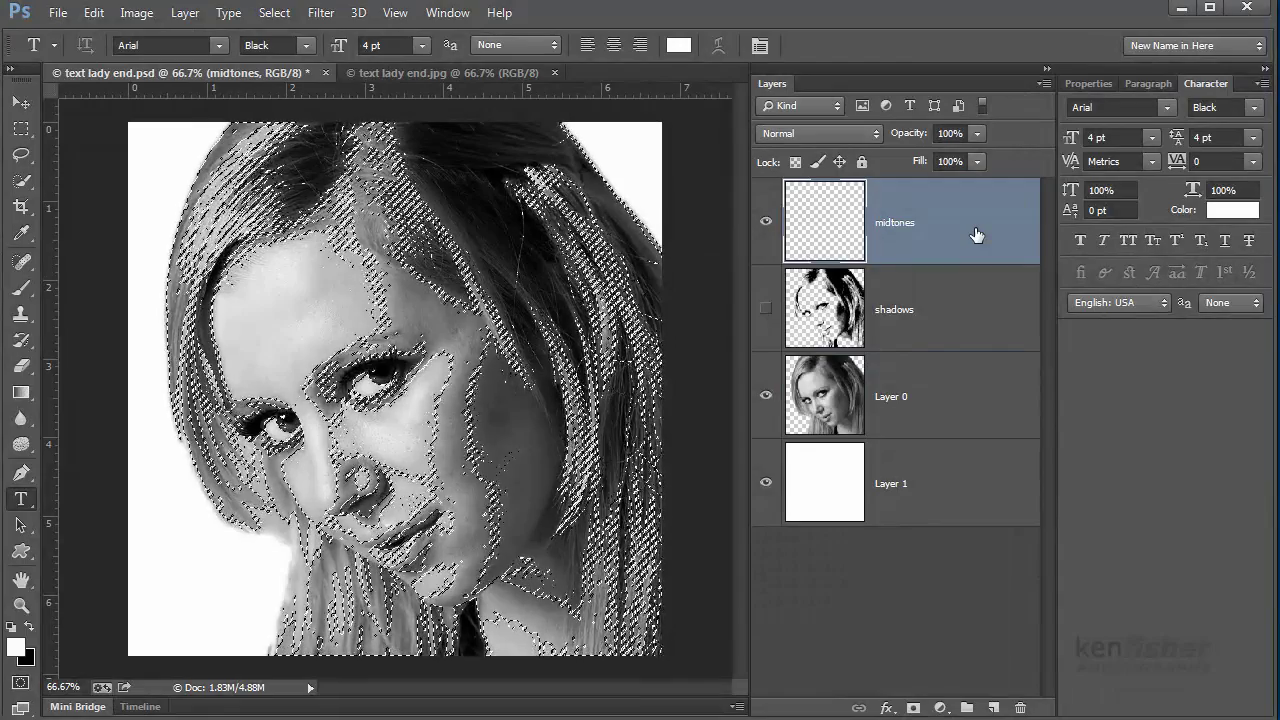
{"action": "key", "text": "ctrl+Delete"}
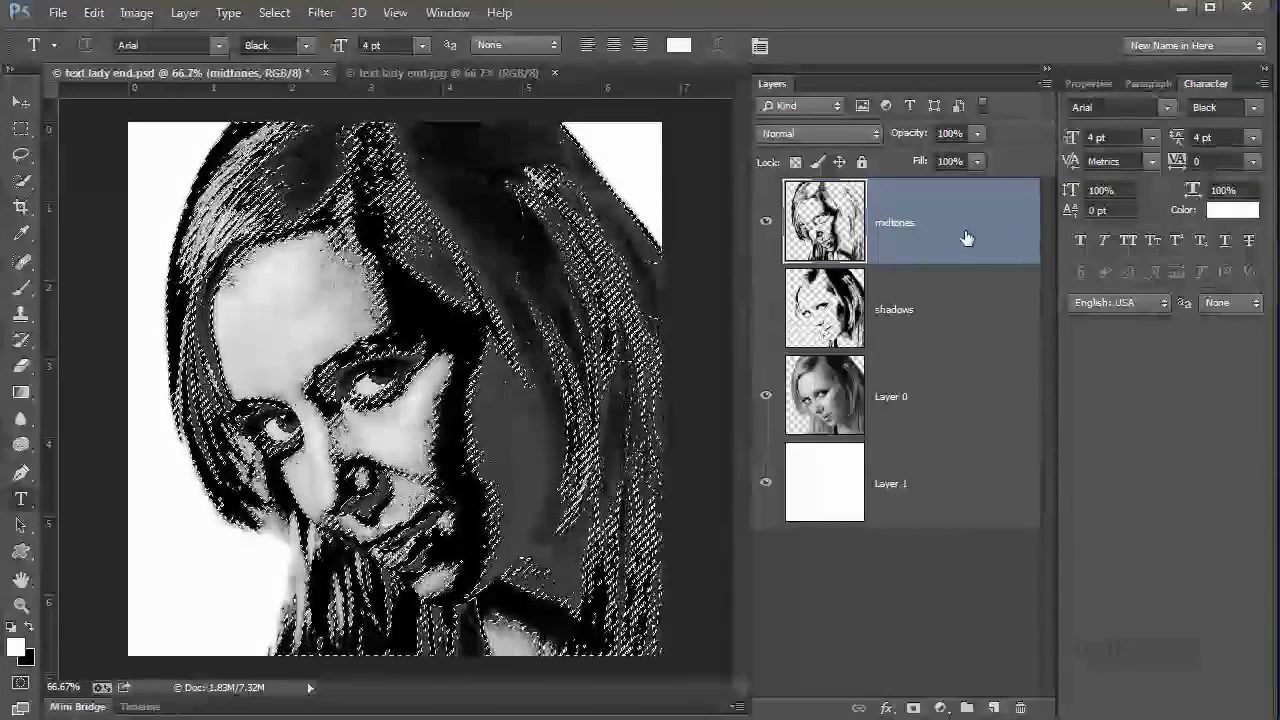
{"action": "key", "text": "ctrl+d"}
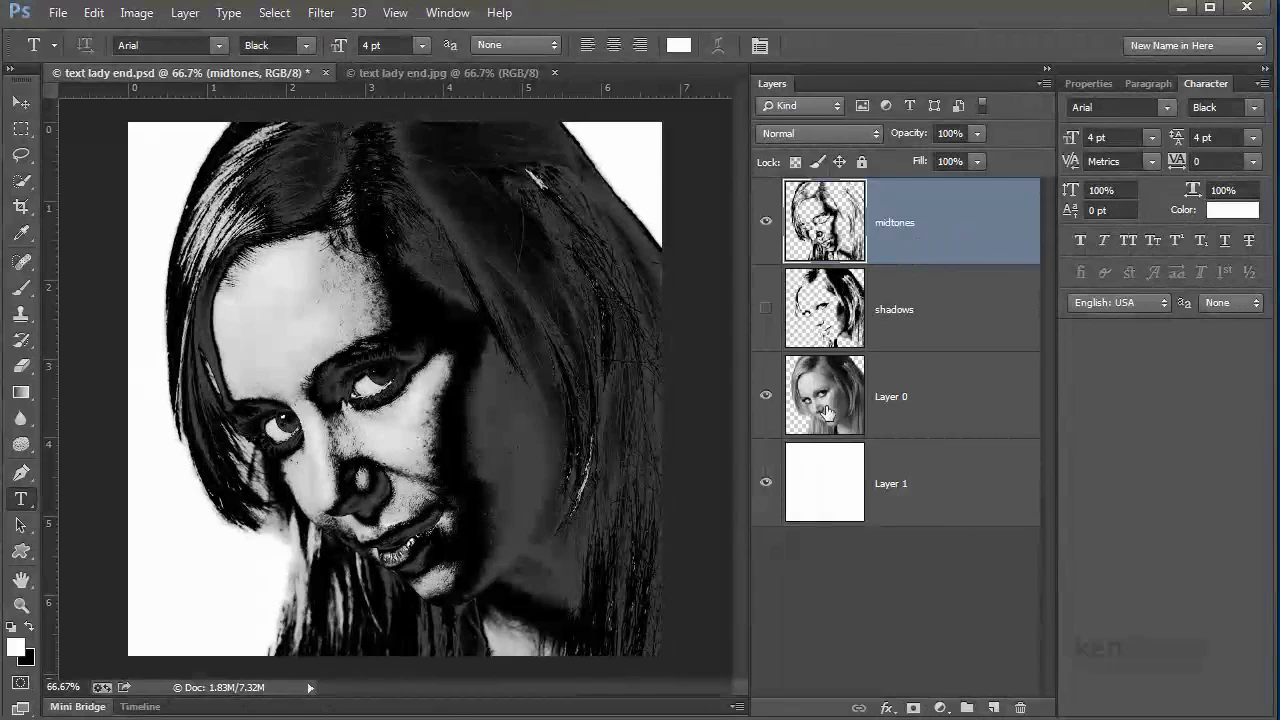
Hide the portrait layer and the midtones layer, and show the shadows layer over the white background.
{"action": "left_click", "coordinate": [766, 397]}
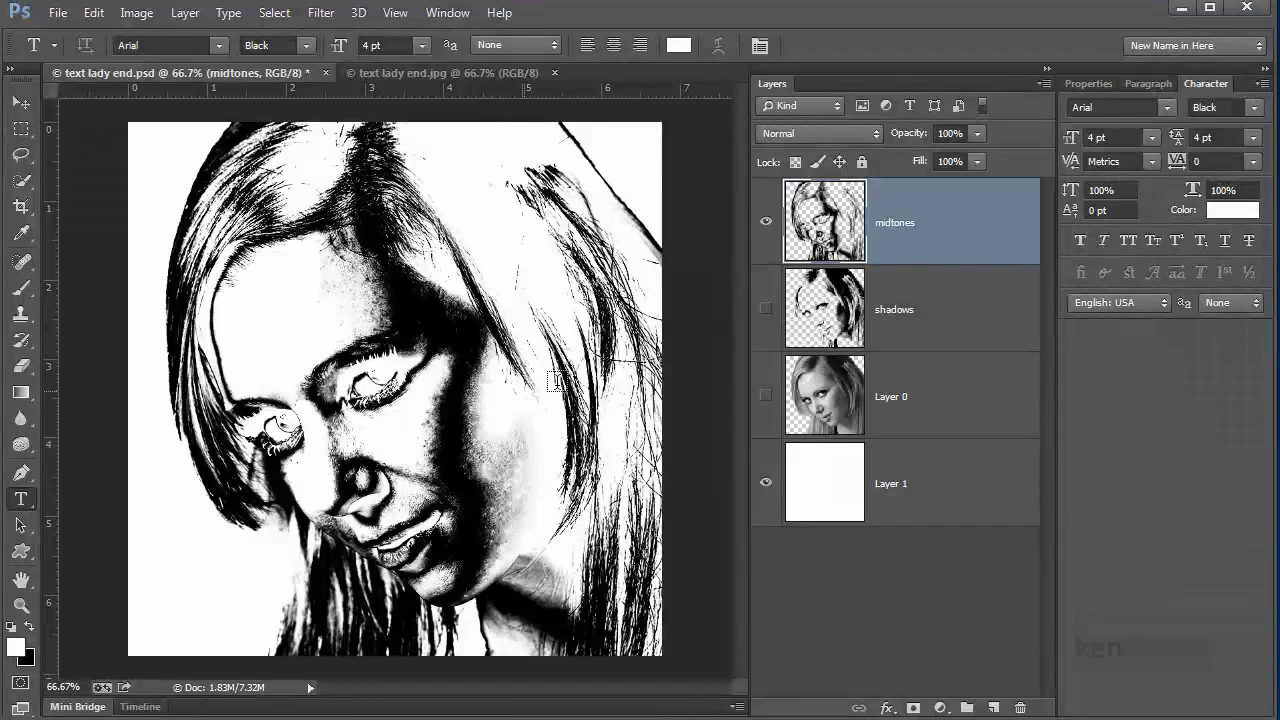
{"action": "left_click", "coordinate": [766, 224]}
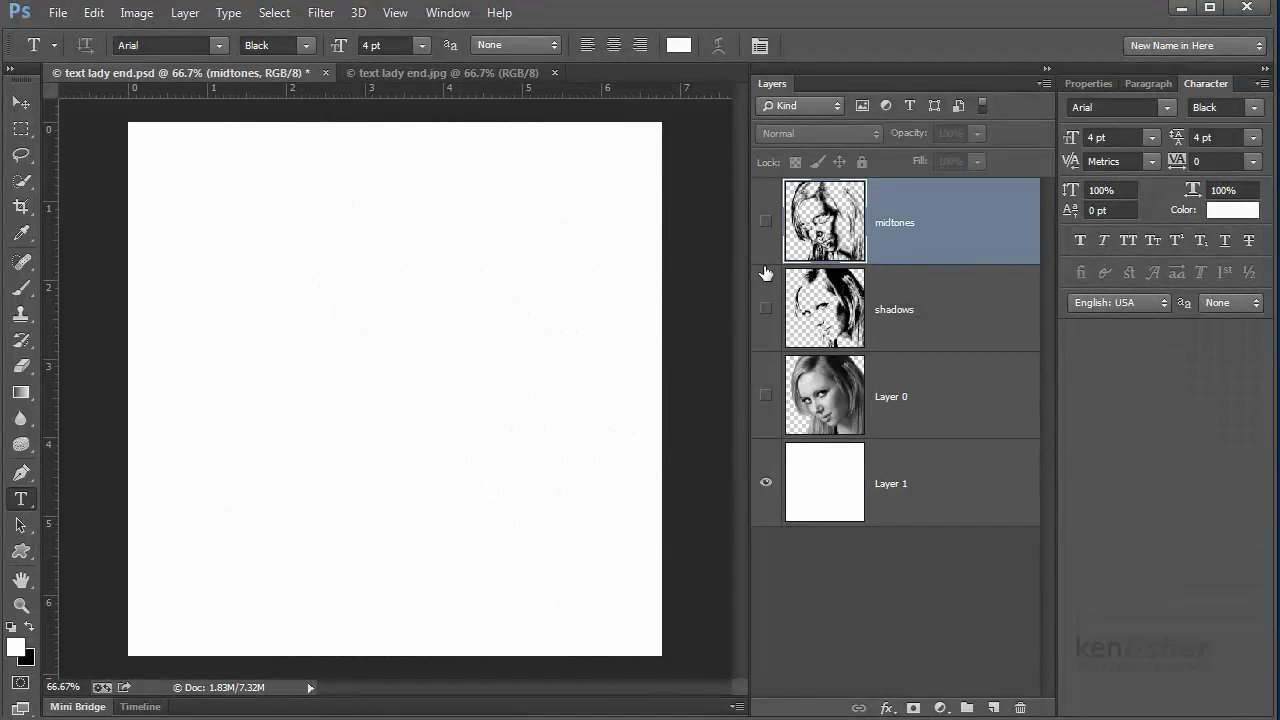
{"action": "left_click", "coordinate": [765, 312]}
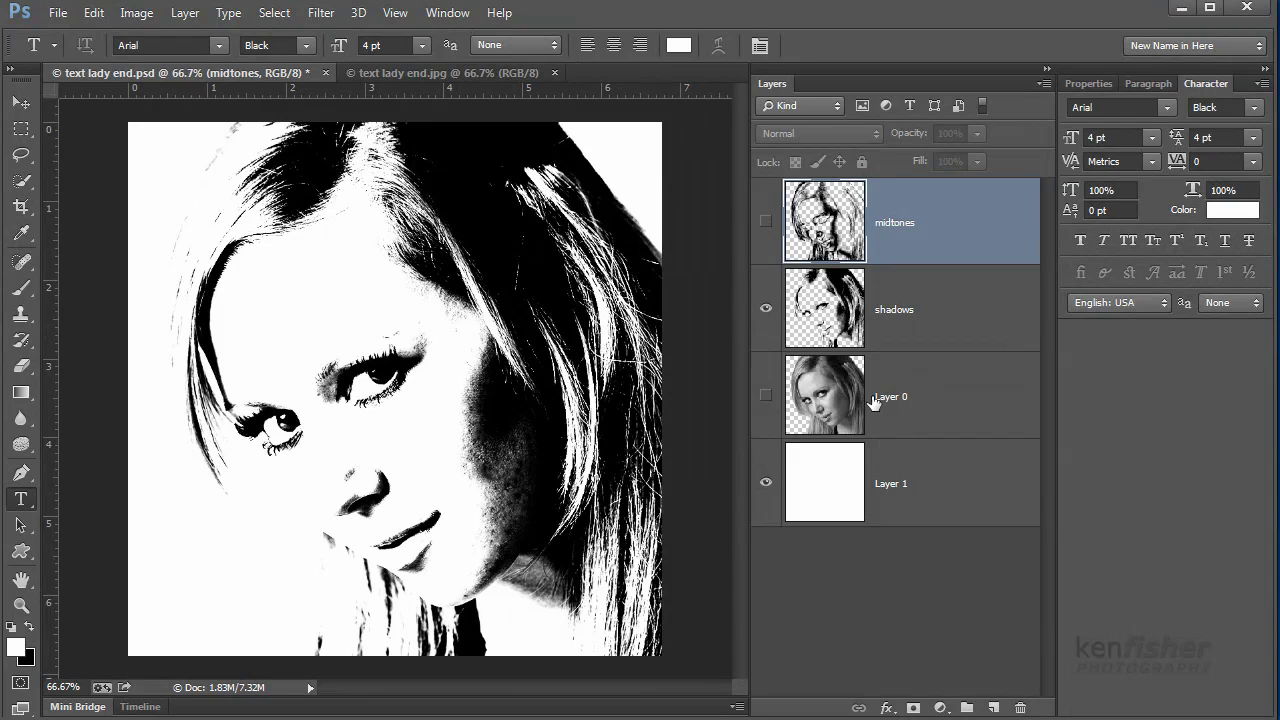
Move the portrait Layer 0 below the white Layer 1 and hide the shadows layer.
{"action": "left_click_drag", "start_coordinate": [943, 397], "coordinate": [951, 572]}
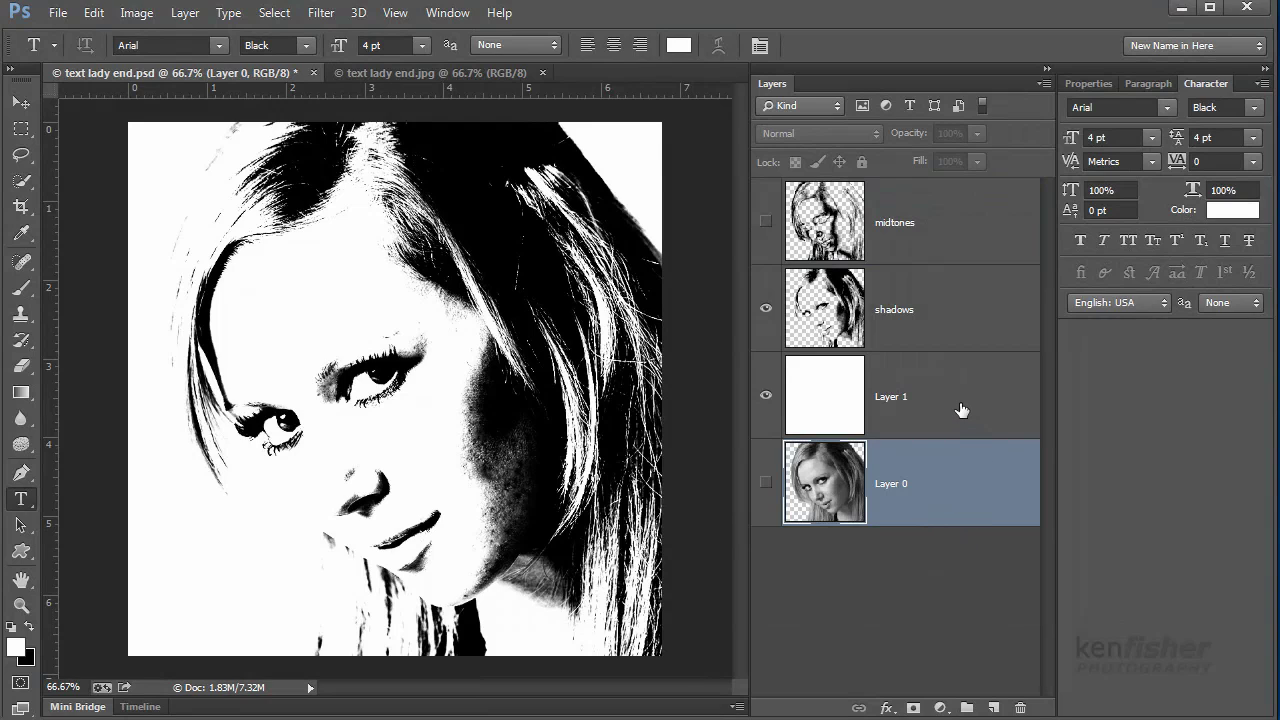
{"action": "left_click", "coordinate": [765, 310]}
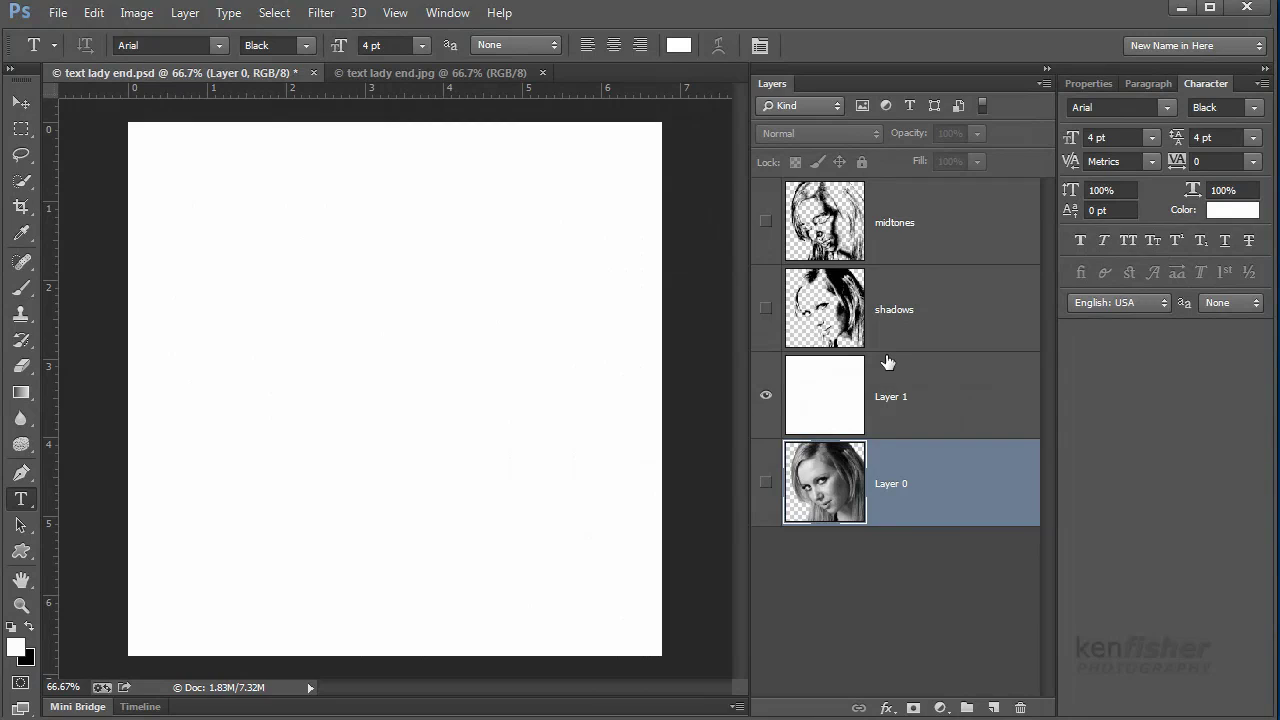
Draw a paragraph text box over the whole canvas above Layer 1 and set the text colour to black.
{"action": "left_click", "coordinate": [960, 406]}
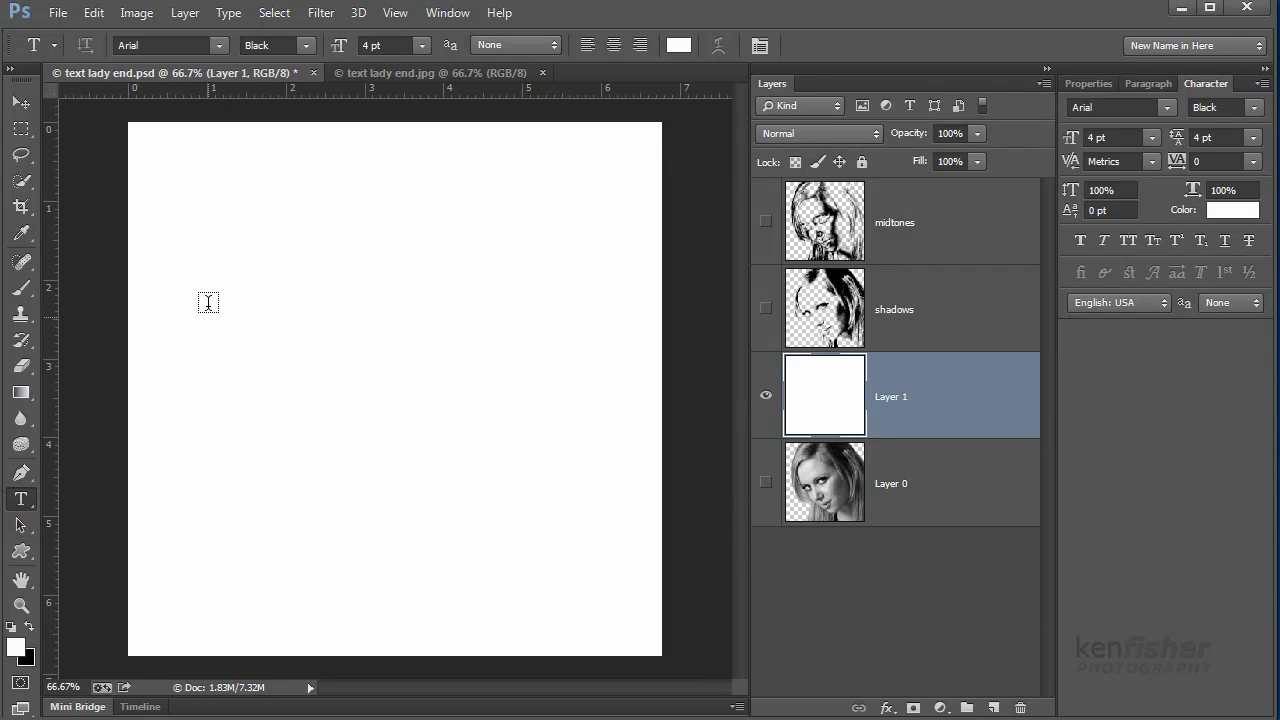
{"action": "left_click_drag", "start_coordinate": [124, 119], "coordinate": [658, 653]}
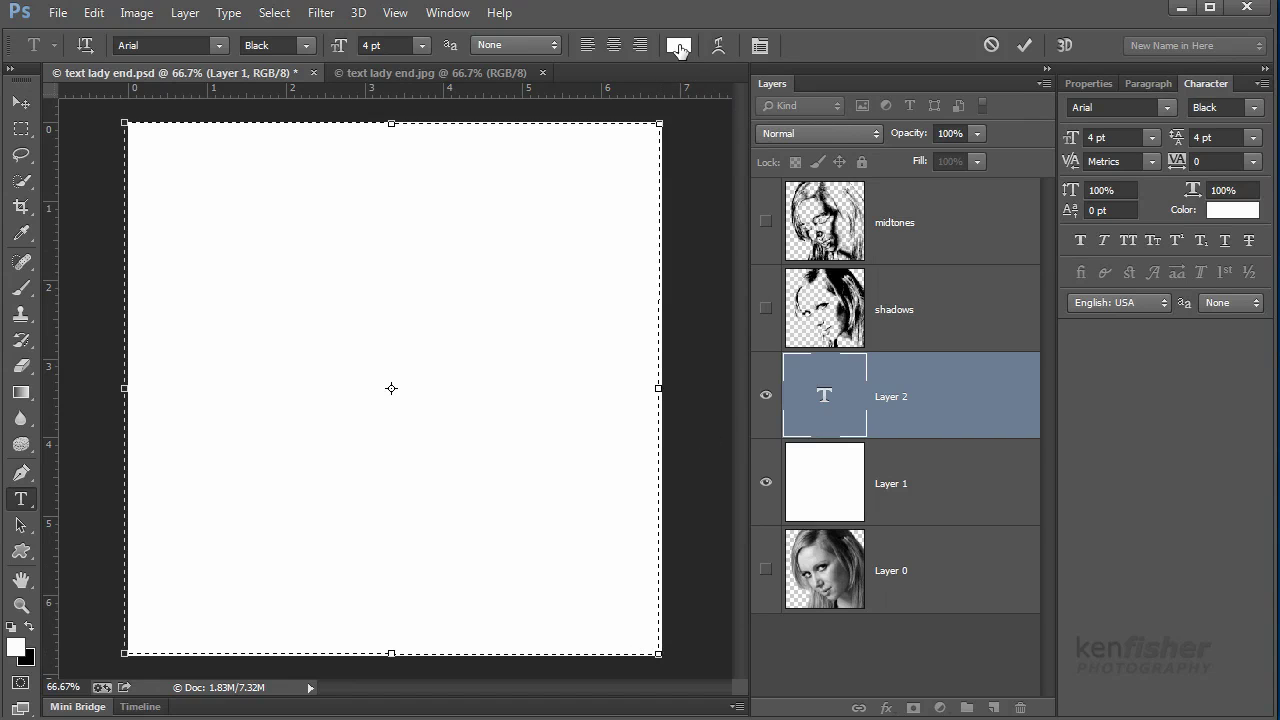
{"action": "left_click", "coordinate": [678, 47]}
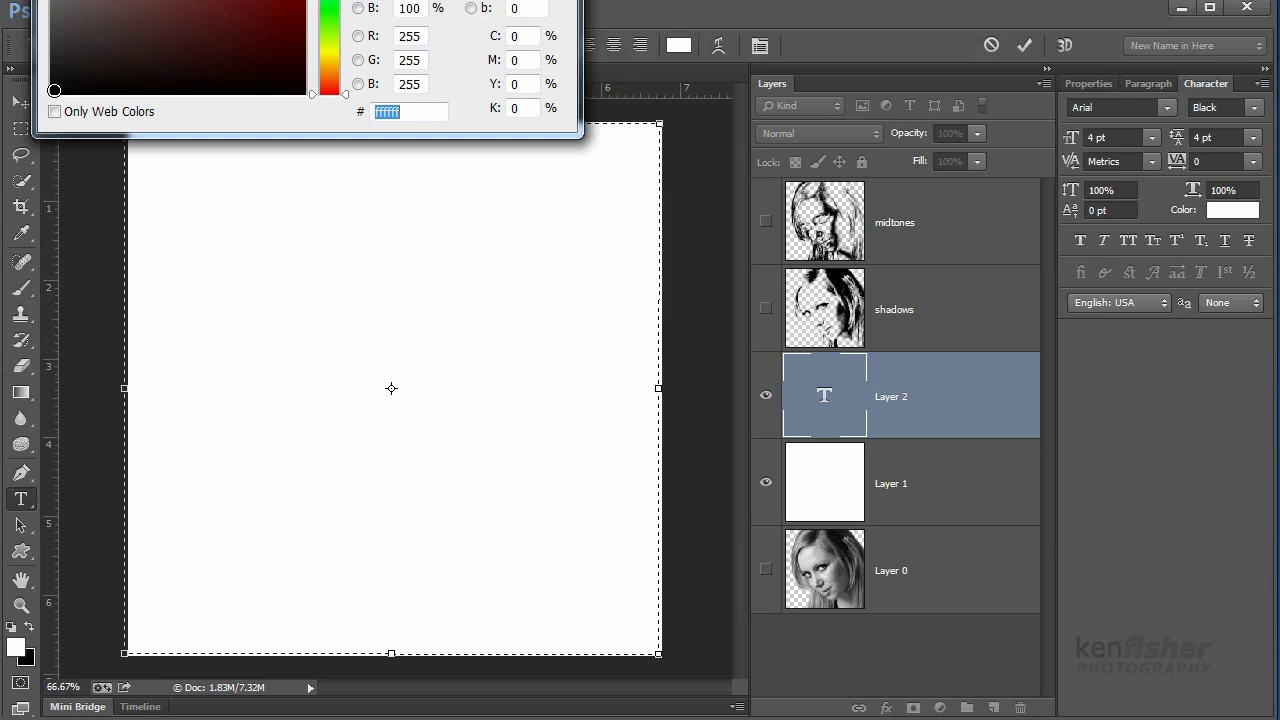
{"action": "left_click", "coordinate": [55, 89]}
{"action": "key", "text": "Return"}
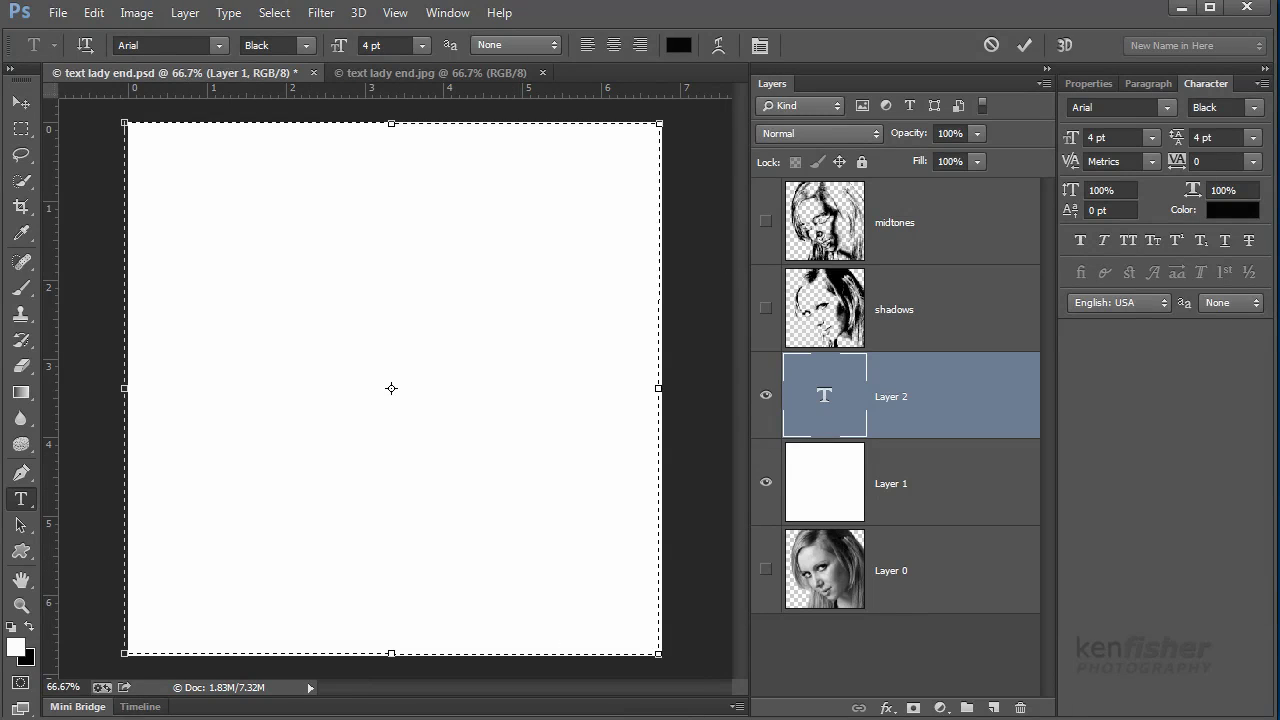
Switch to the Lorem Ipsum Generator in the browser, generate 2000 words of filler text and copy all of it.
{"action": "left_click_drag", "start_coordinate": [0, 60], "coordinate": [689, 54]}
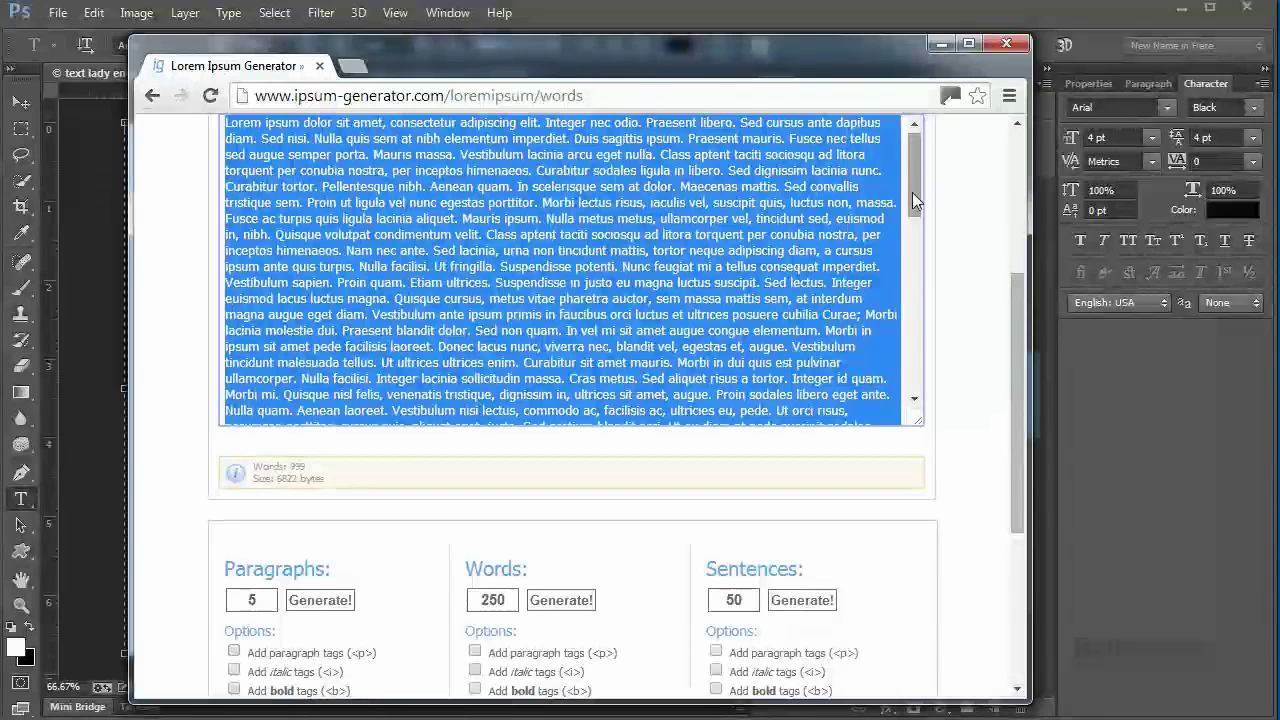
{"action": "double_click", "coordinate": [514, 600]}
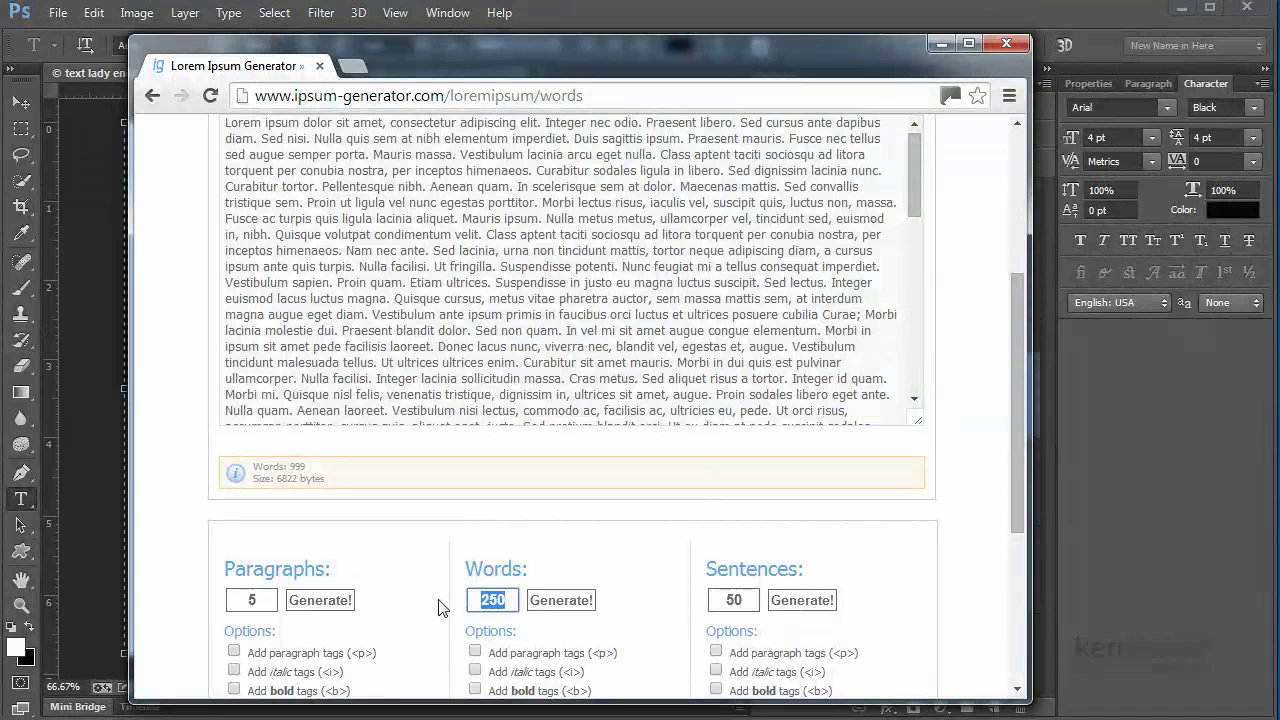
{"action": "type", "text": "200"}
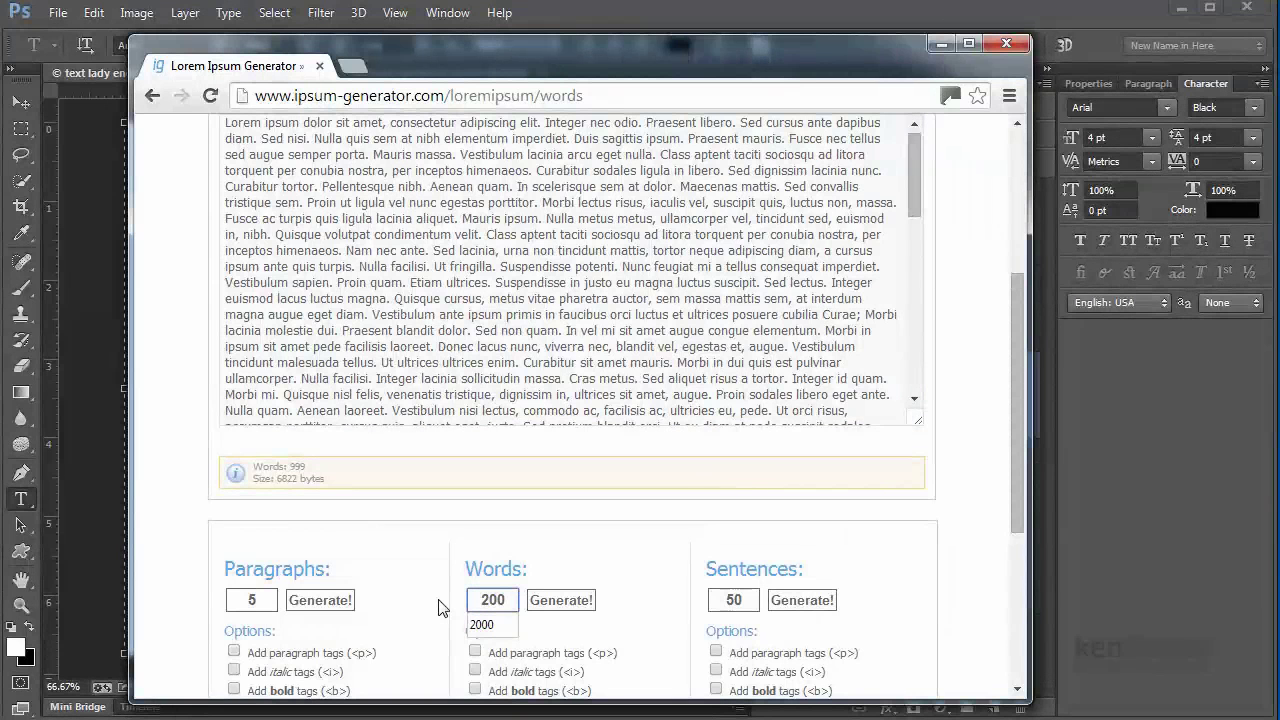
{"action": "type", "text": "0"}
{"action": "left_click", "coordinate": [555, 600]}
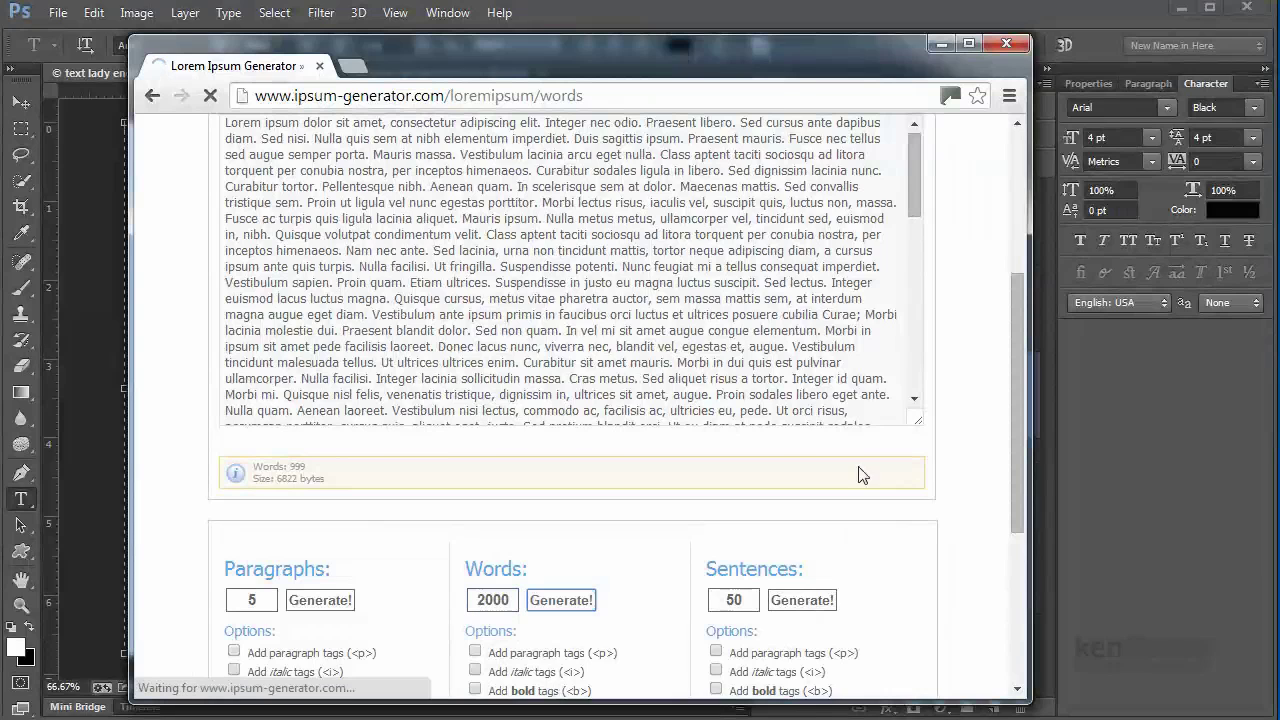
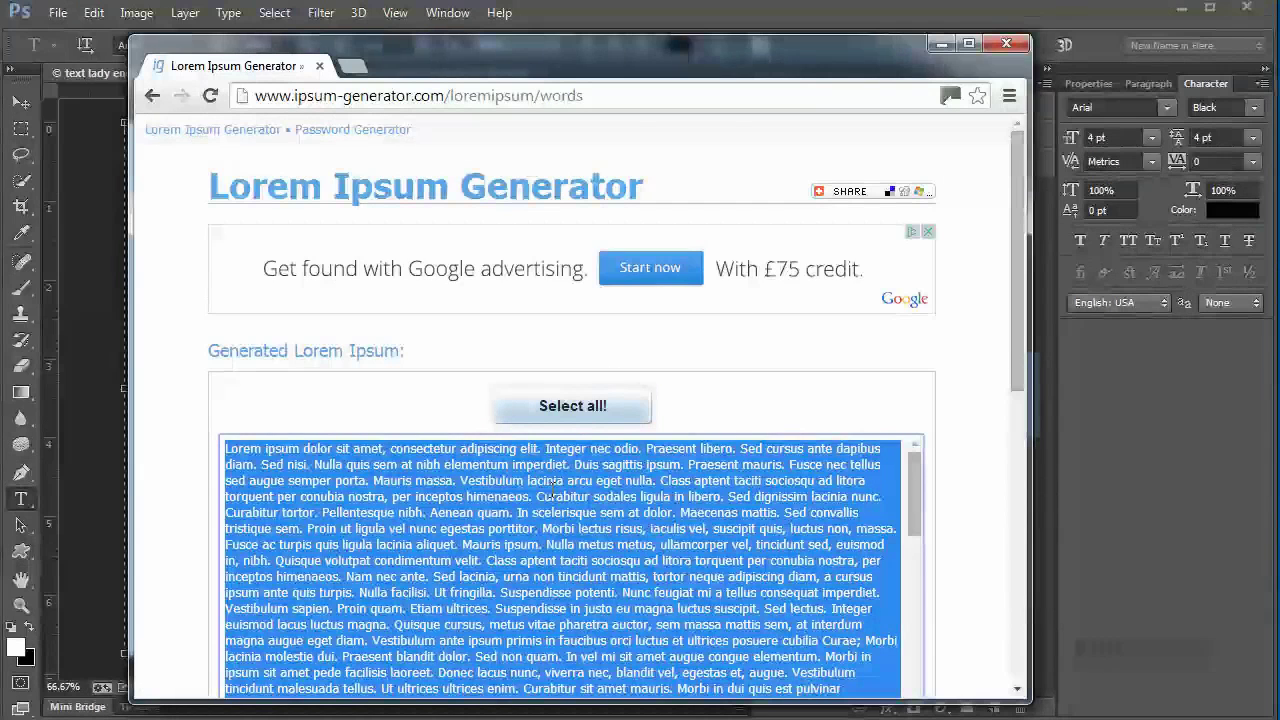
{"action": "key", "text": "ctrl+c"}
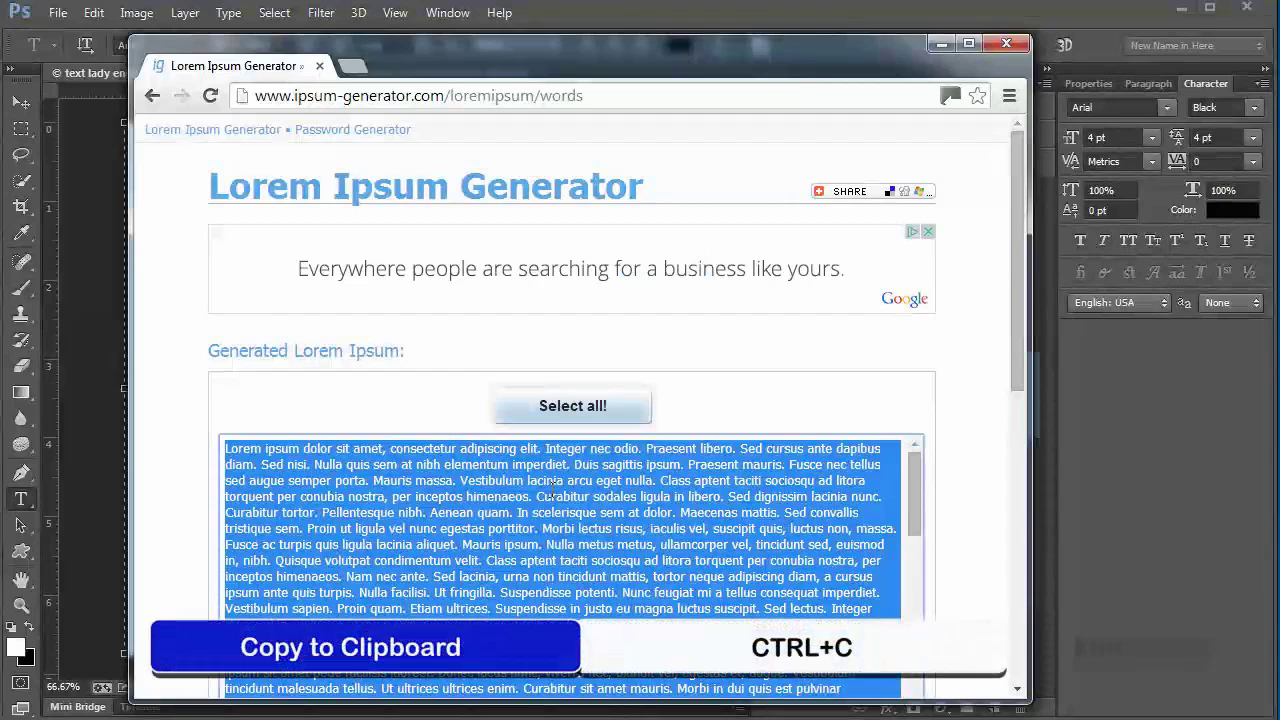
Return to Photoshop, use the Arial Black style, paste the copied filler text into the text box and commit it.
{"action": "left_click_drag", "start_coordinate": [634, 52], "coordinate": [0, 46]}
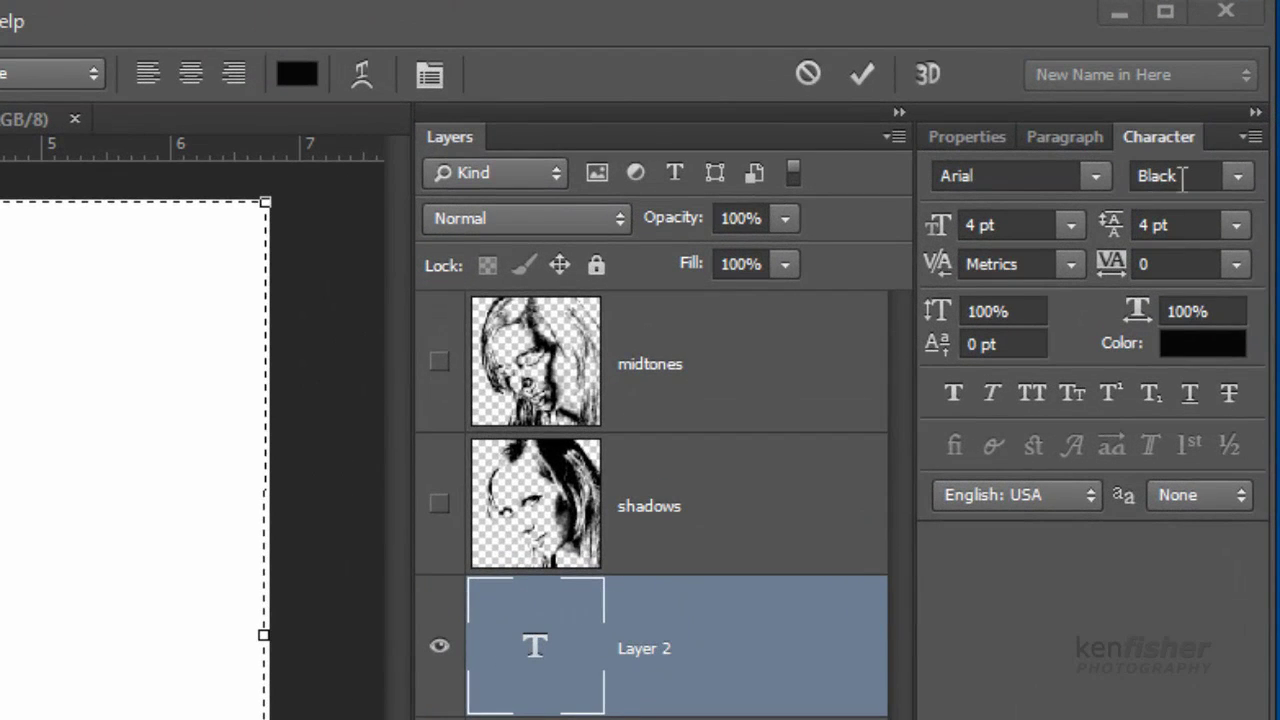
{"action": "left_click", "coordinate": [1238, 176]}
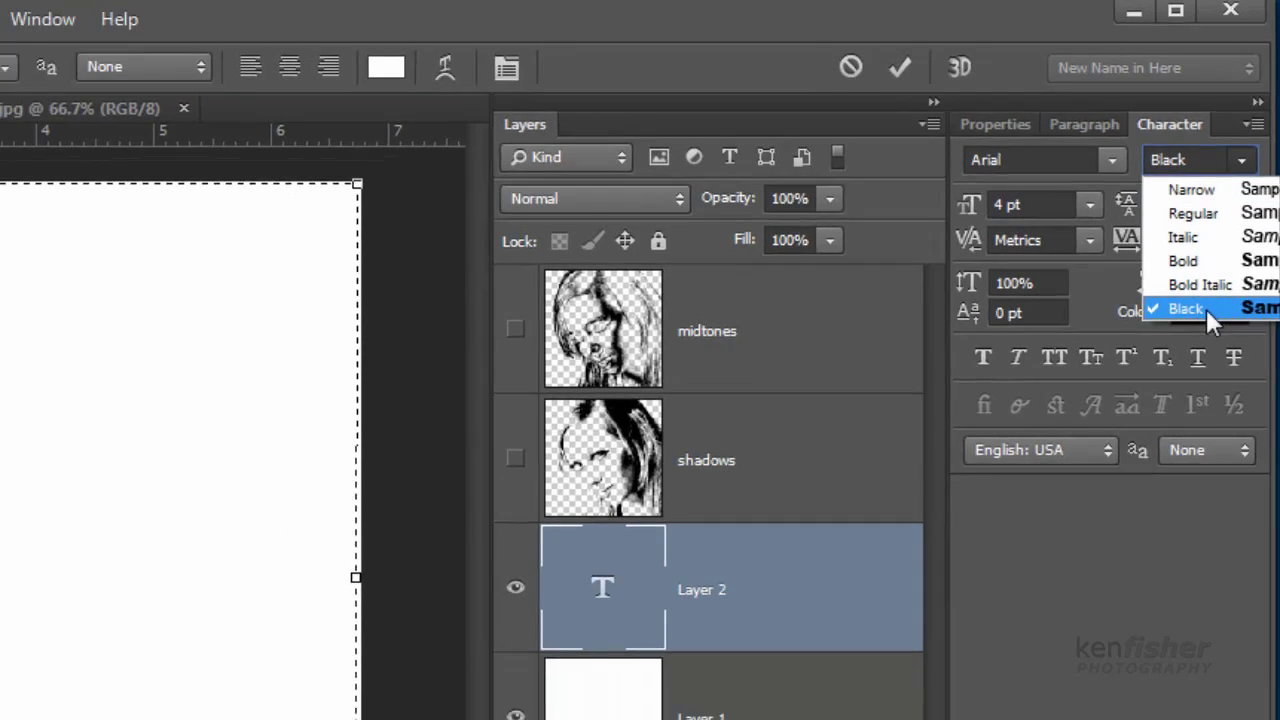
{"action": "left_click", "coordinate": [1195, 340]}
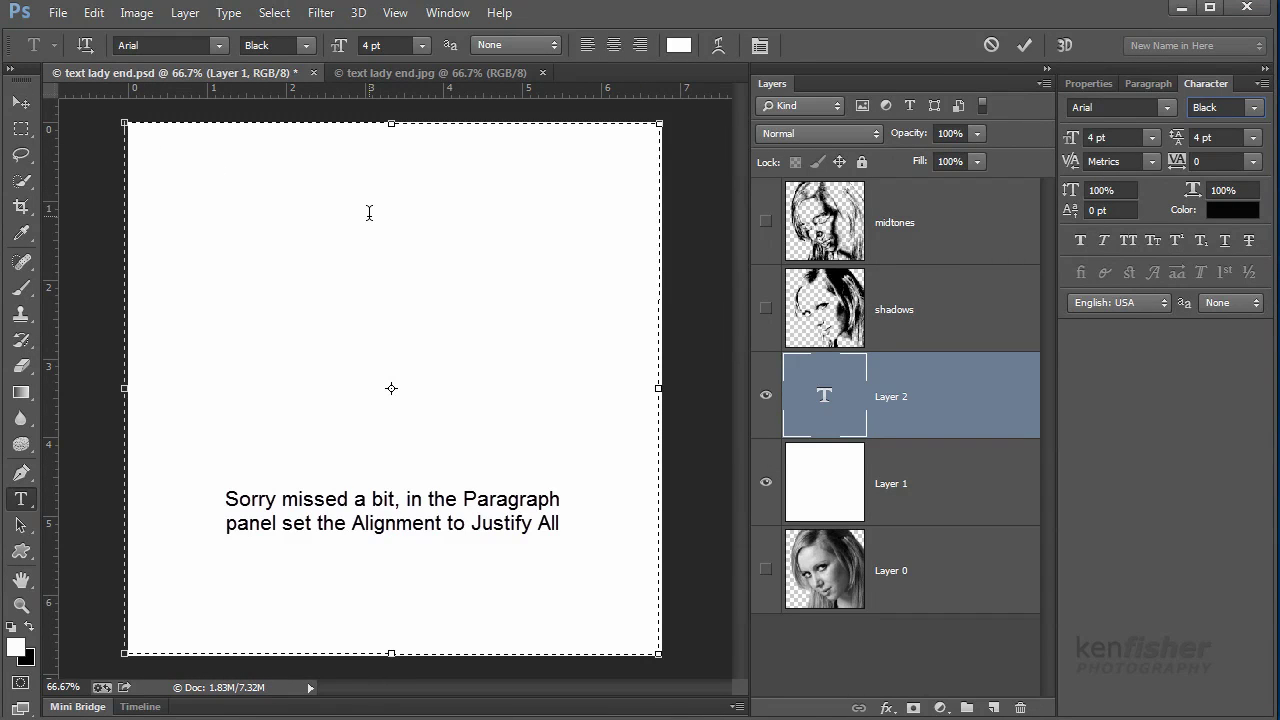
{"action": "key", "text": "ctrl+v"}
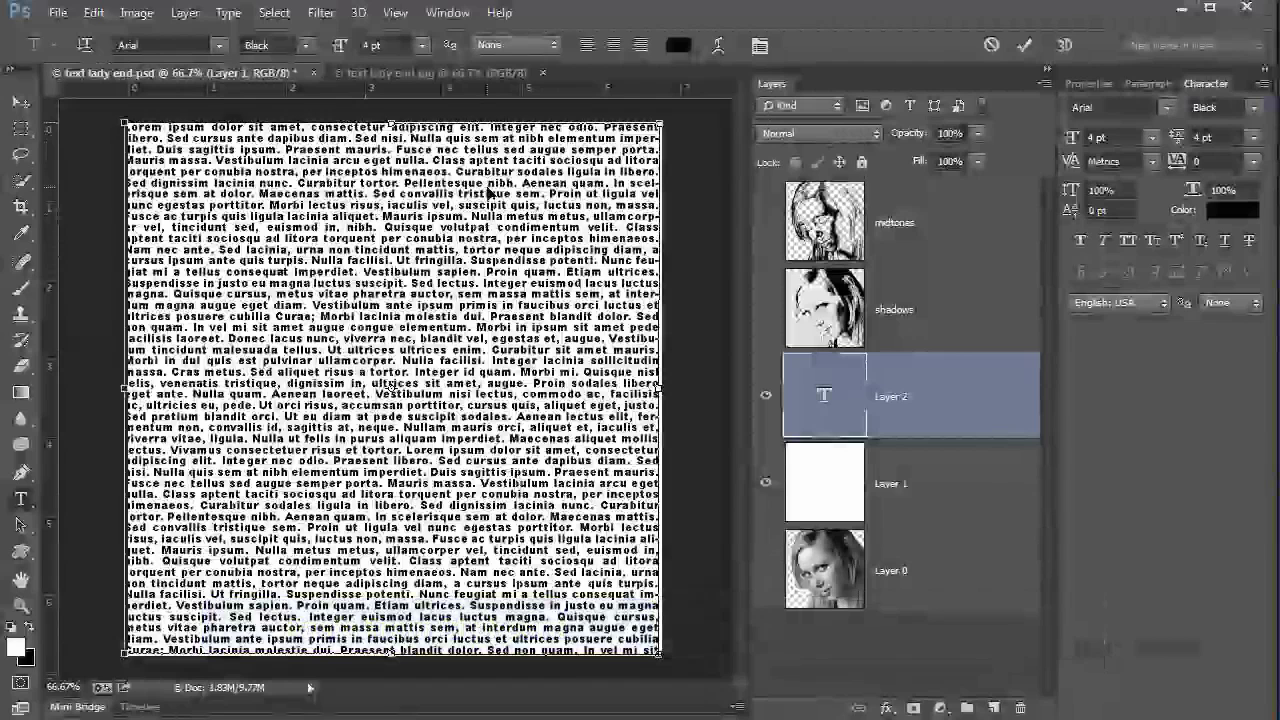
{"action": "left_click", "coordinate": [1026, 45]}
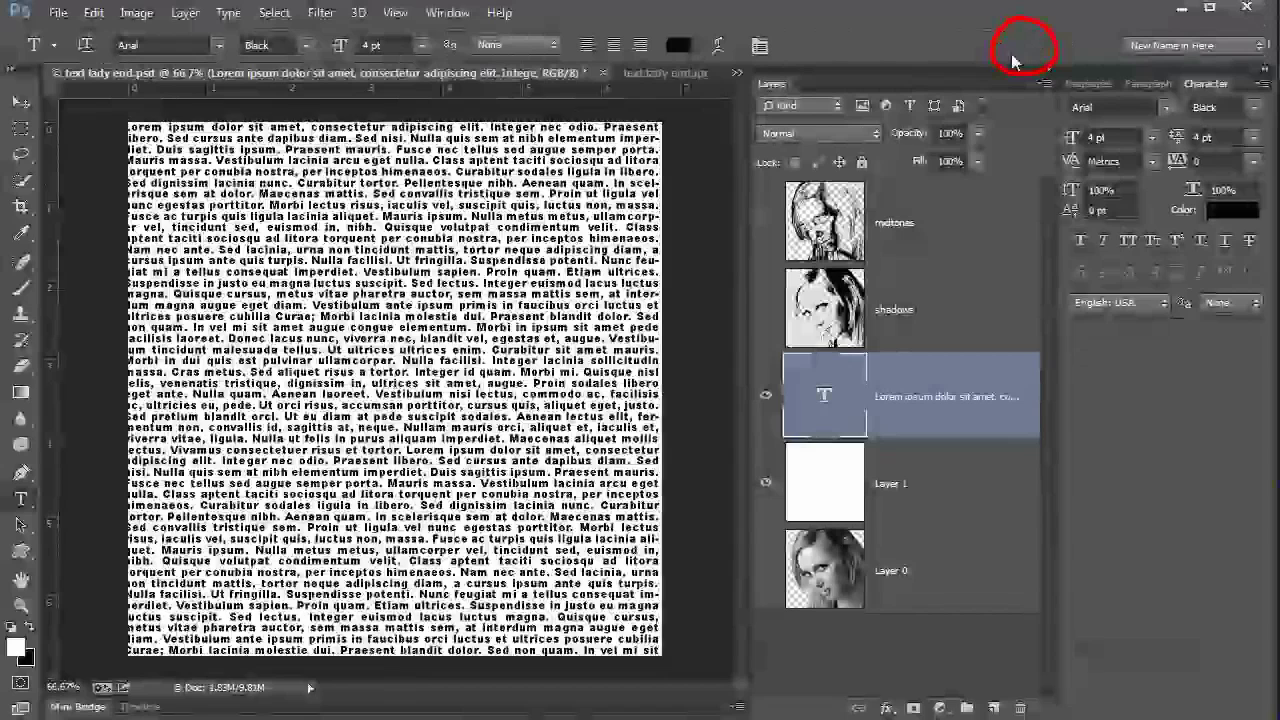
Rename the filler text layer as shadows.
{"action": "double_click", "coordinate": [932, 400]}
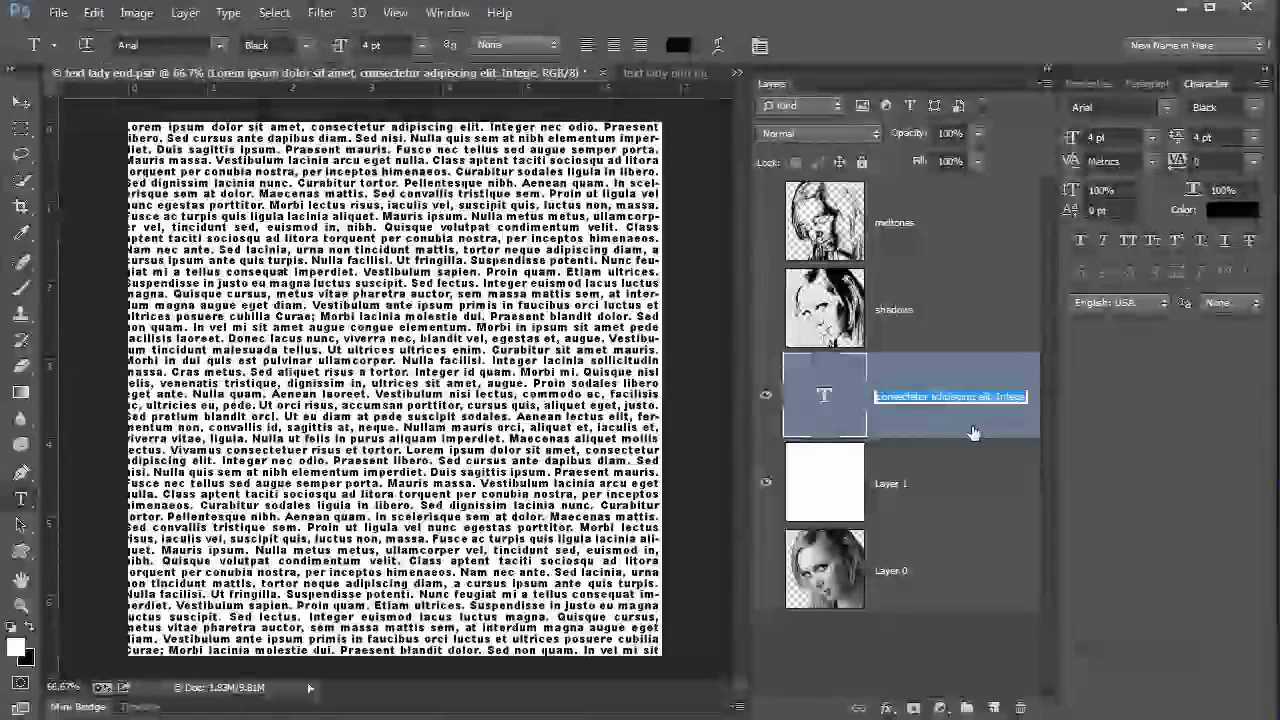
{"action": "type", "text": "shad"}
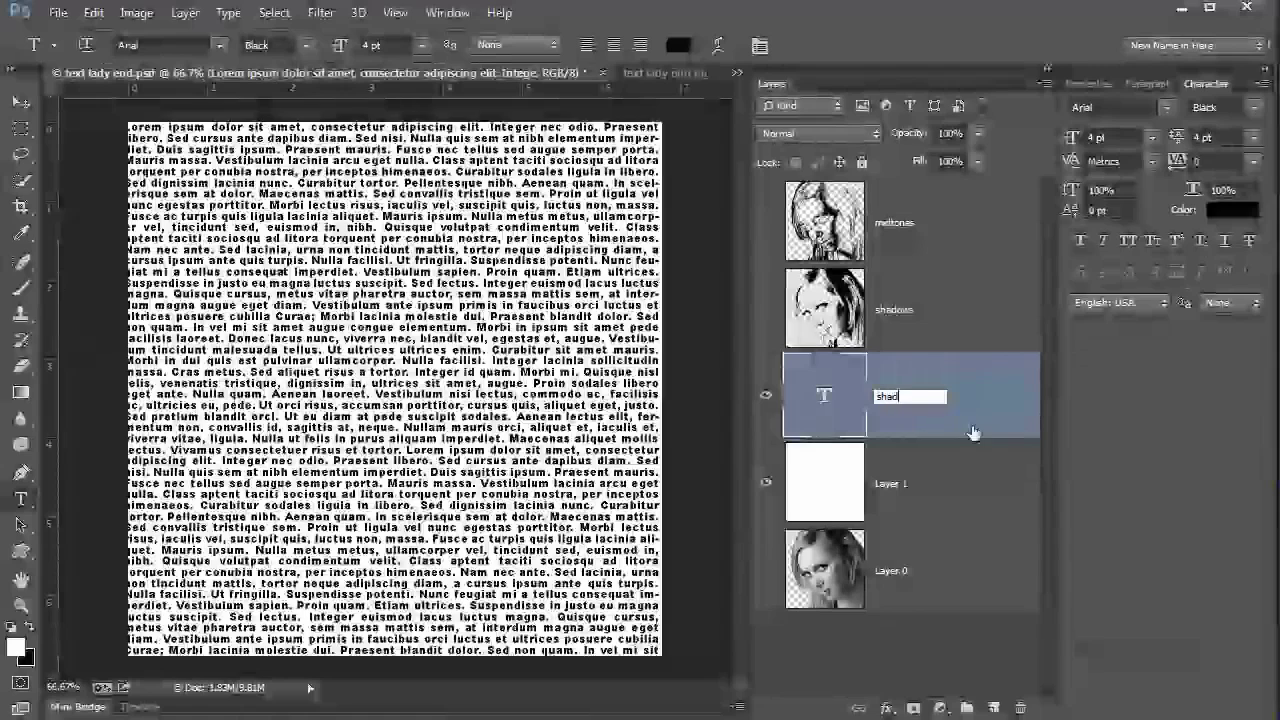
{"action": "type", "text": "owss"}
{"action": "key", "text": "Return"}
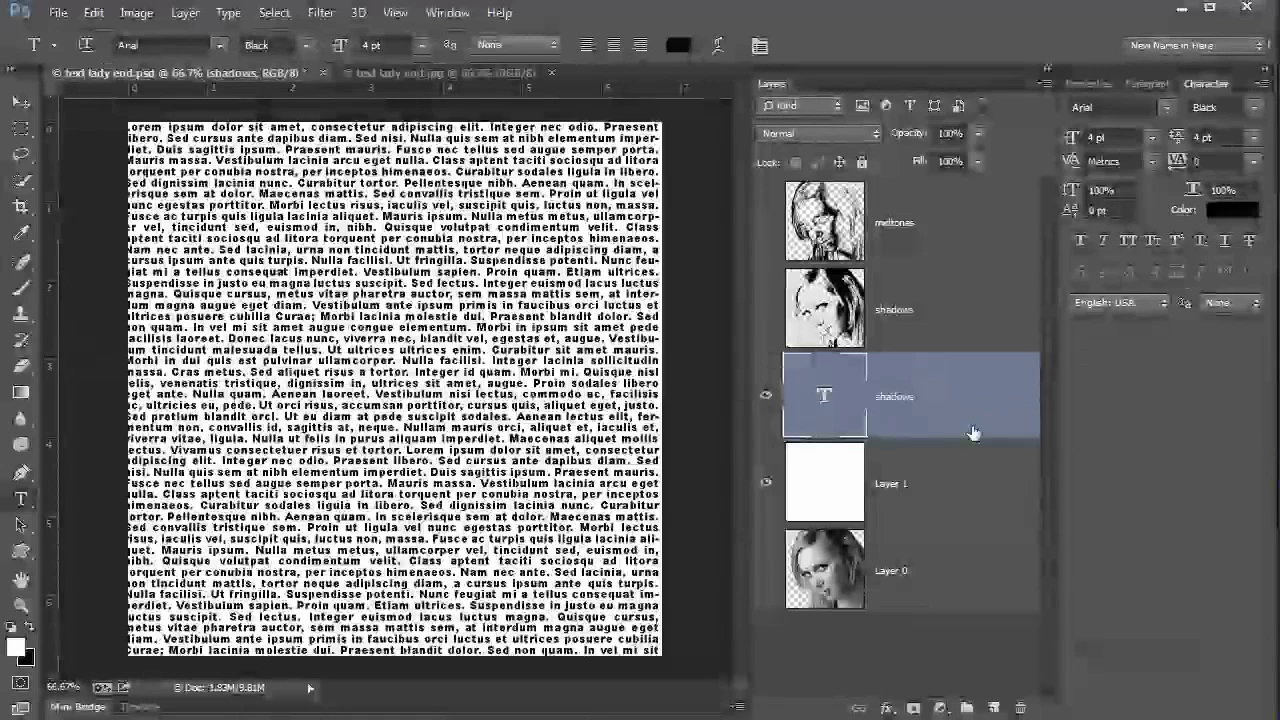
Duplicate the shadows text layer and name the copy midtones.
{"action": "left_click_drag", "start_coordinate": [970, 430], "coordinate": [996, 700]}
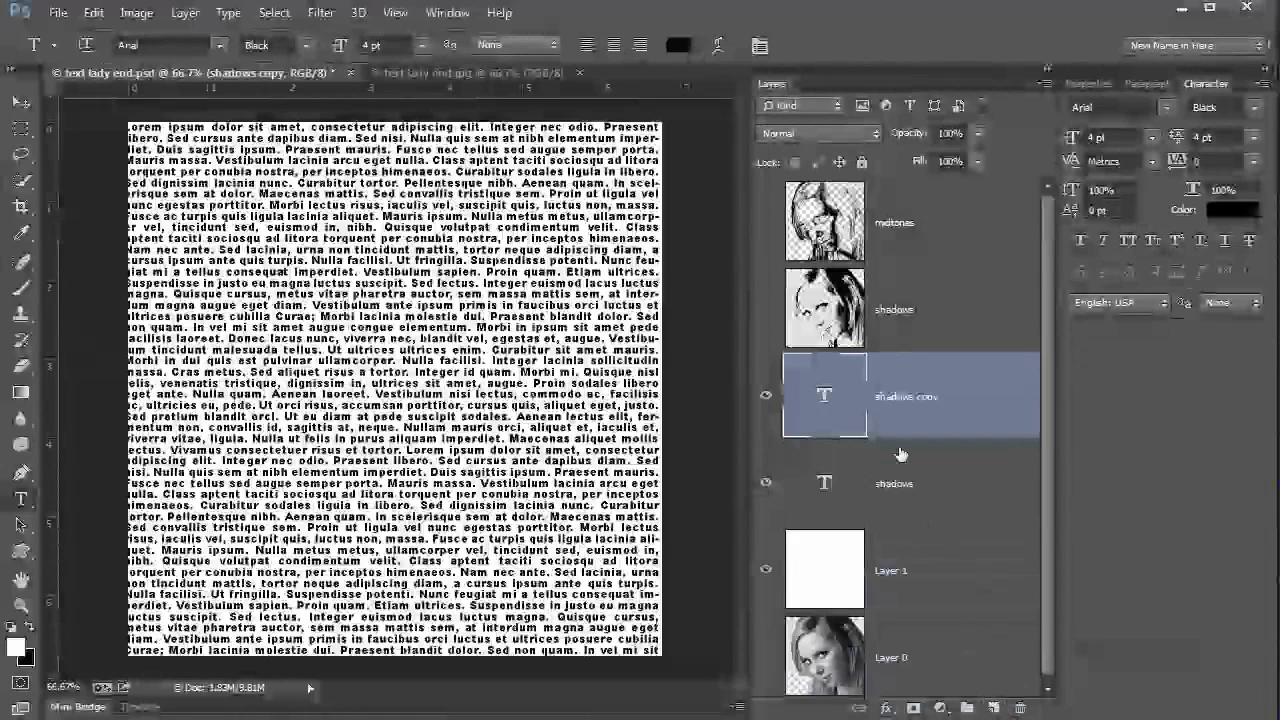
{"action": "double_click", "coordinate": [903, 398]}
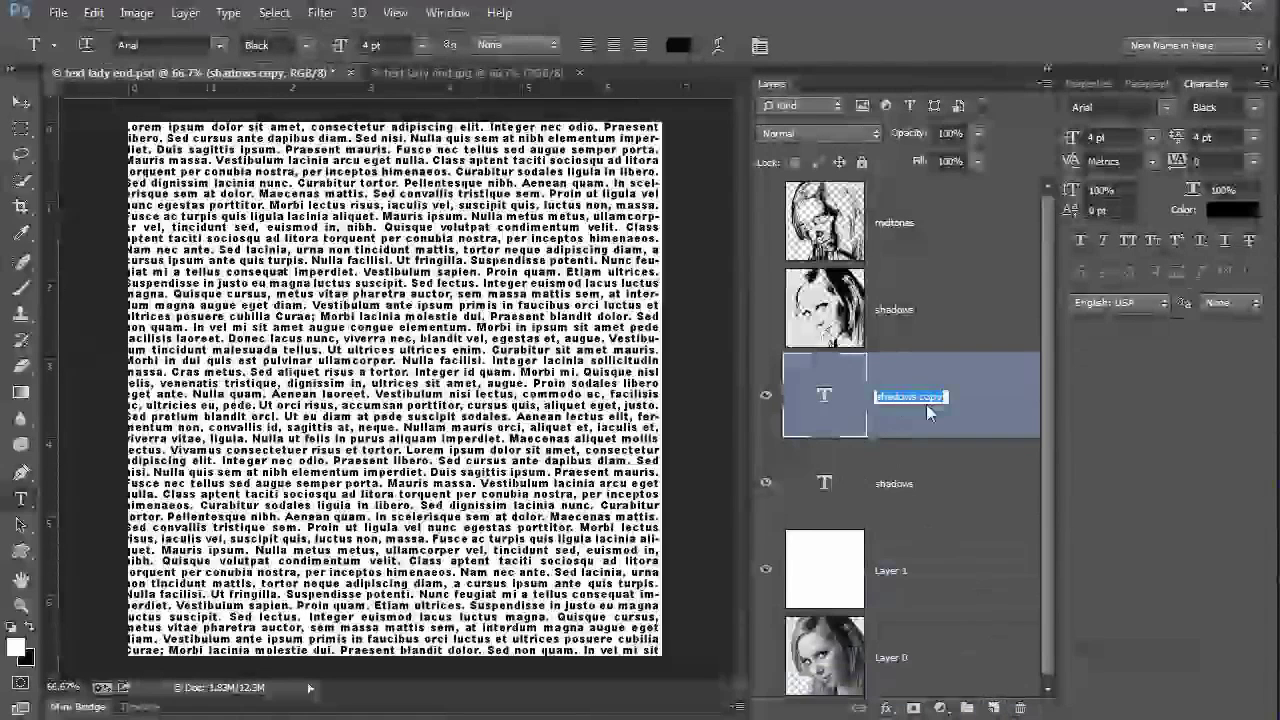
{"action": "type", "text": "midtones"}
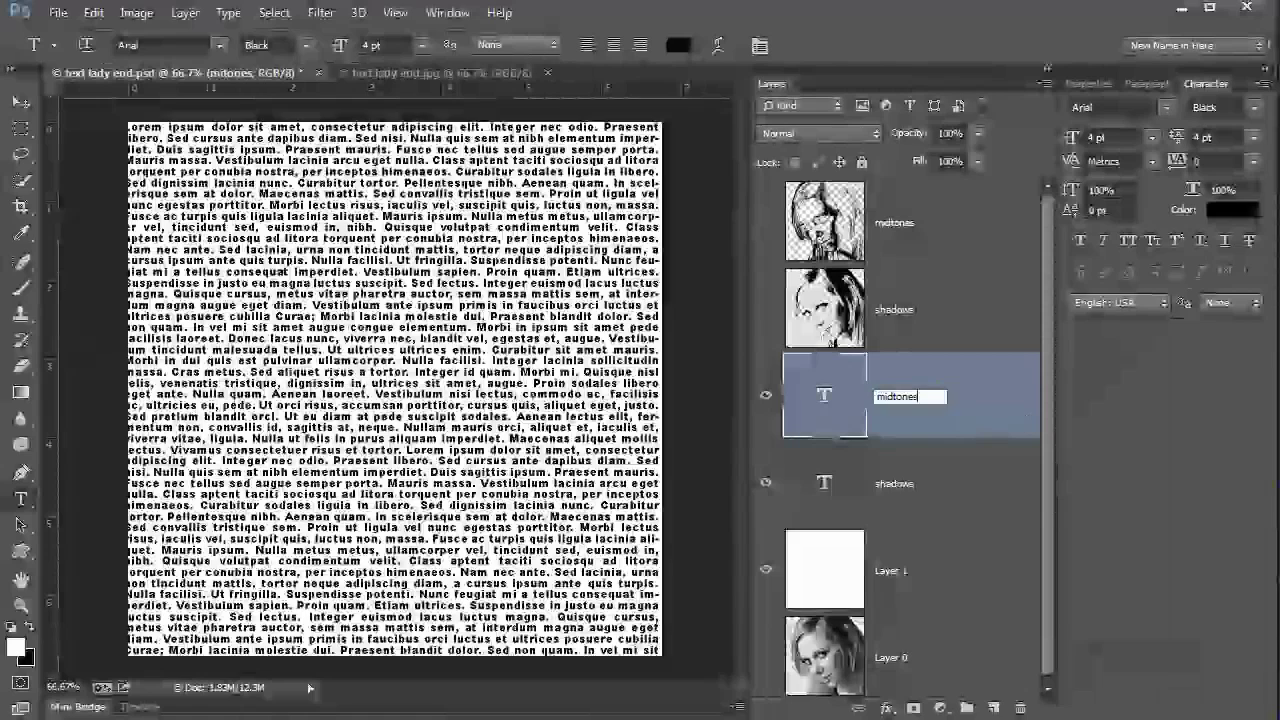
{"action": "left_click", "coordinate": [987, 426]}
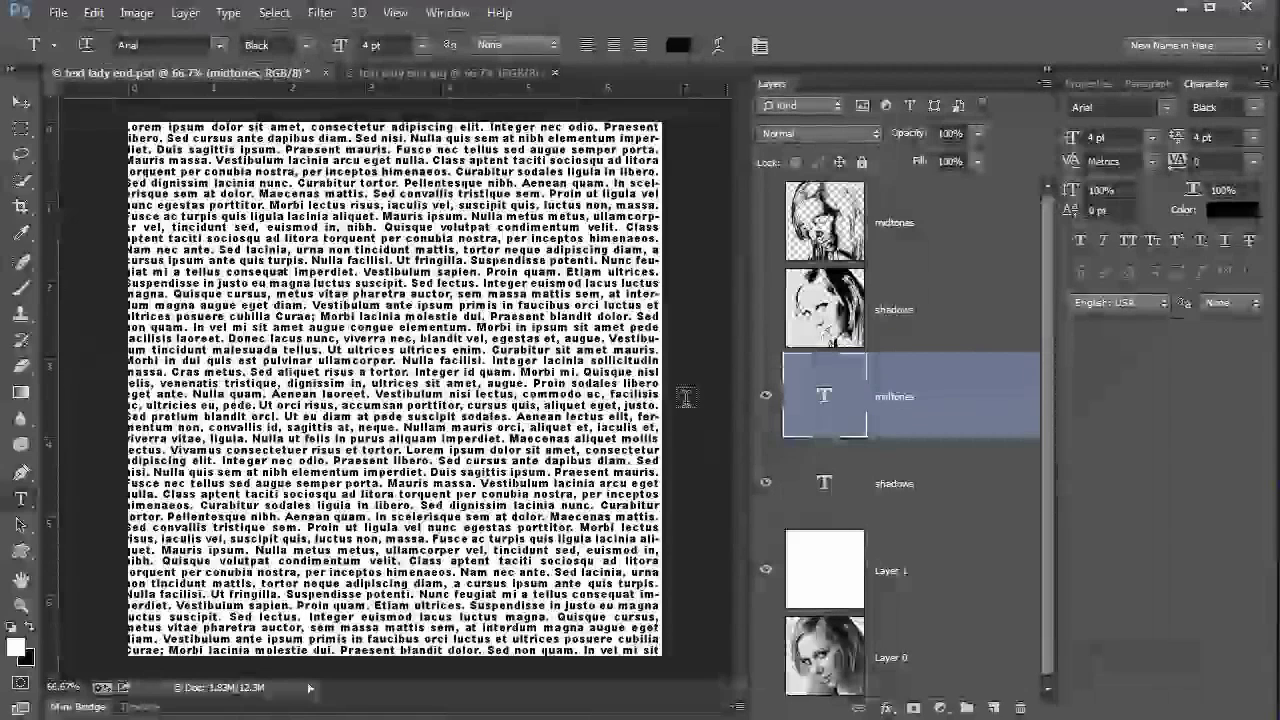
Set the midtones text layer's font style to Regular and hide both text layers.
{"action": "left_click", "coordinate": [1255, 108]}
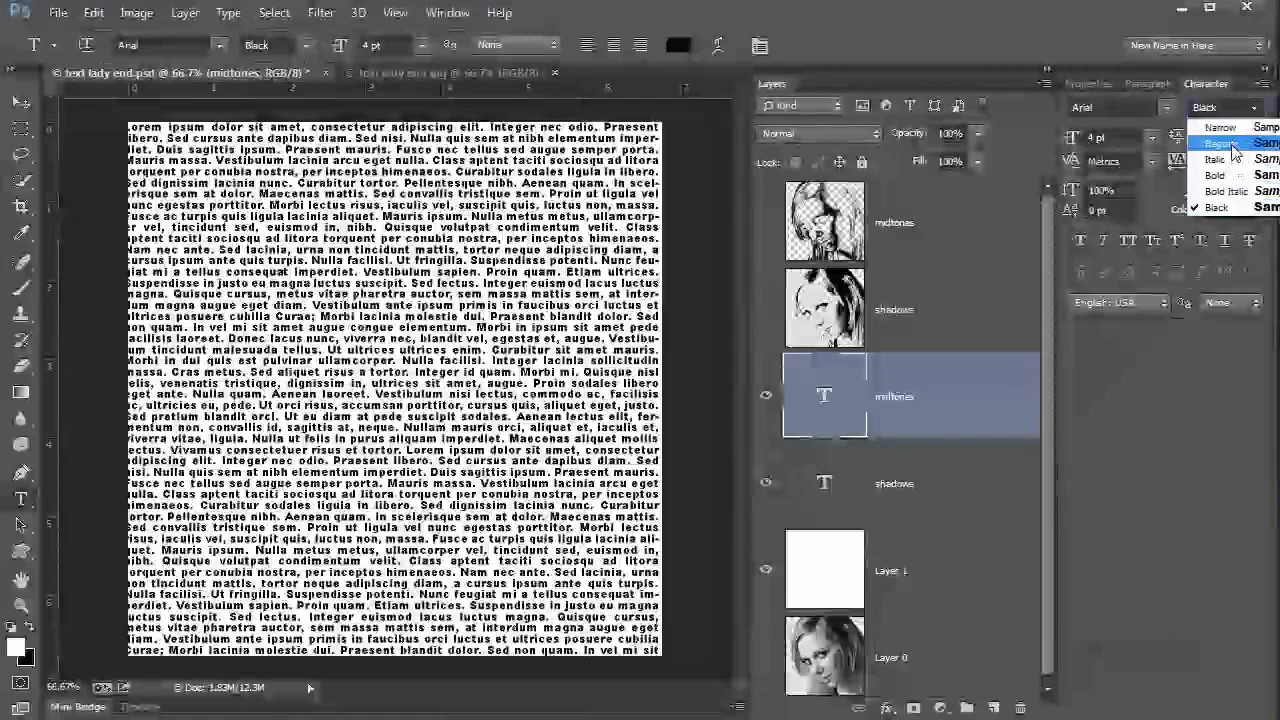
{"action": "left_click", "coordinate": [1233, 147]}
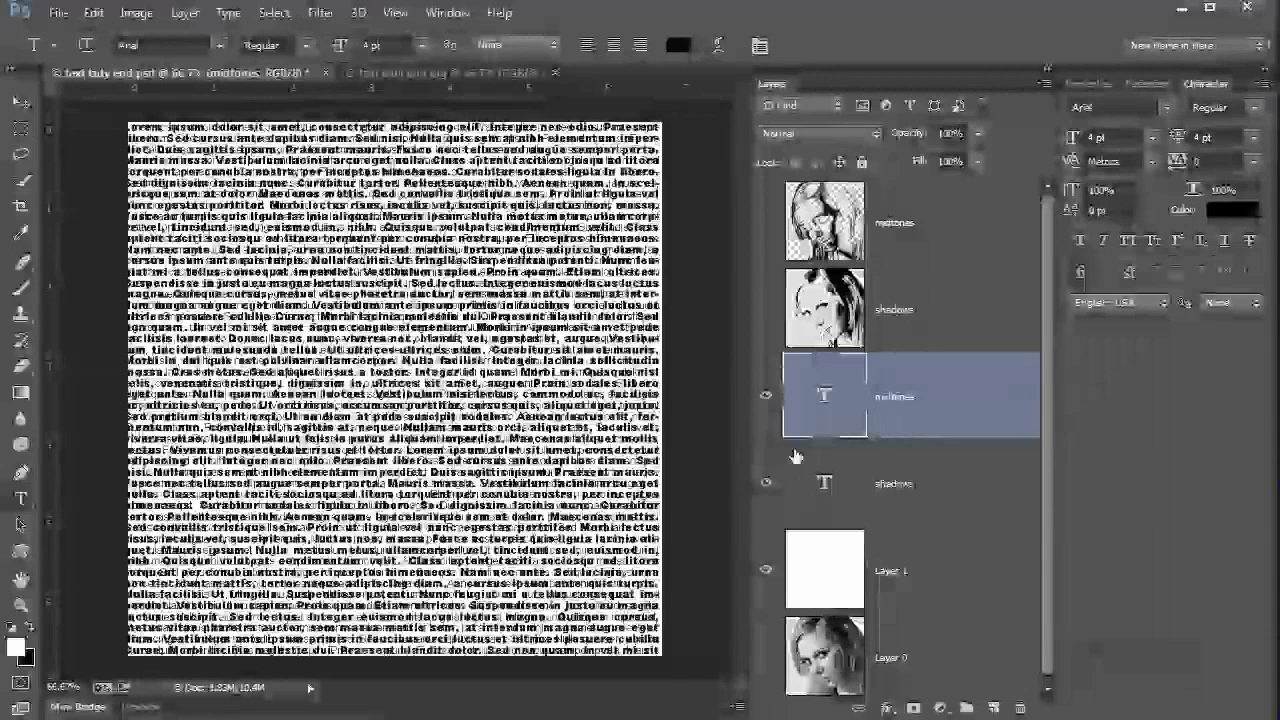
{"action": "left_click", "coordinate": [766, 483]}
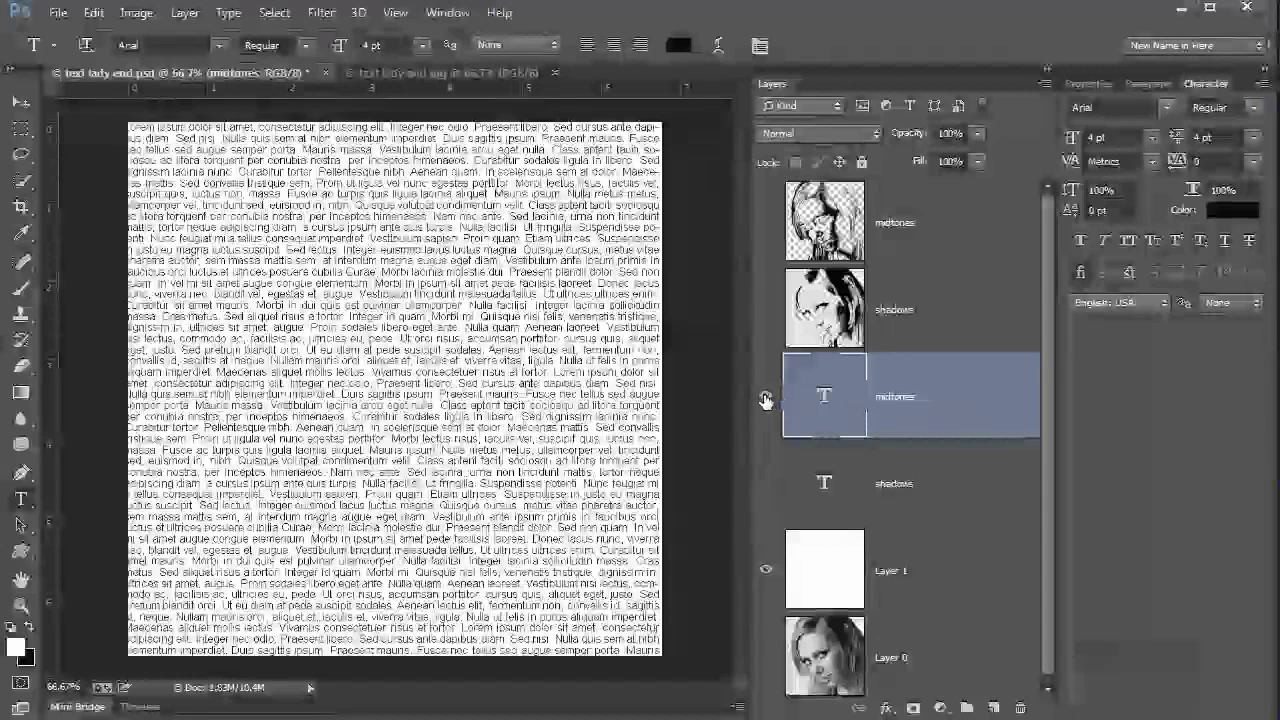
{"action": "left_click", "coordinate": [766, 399]}
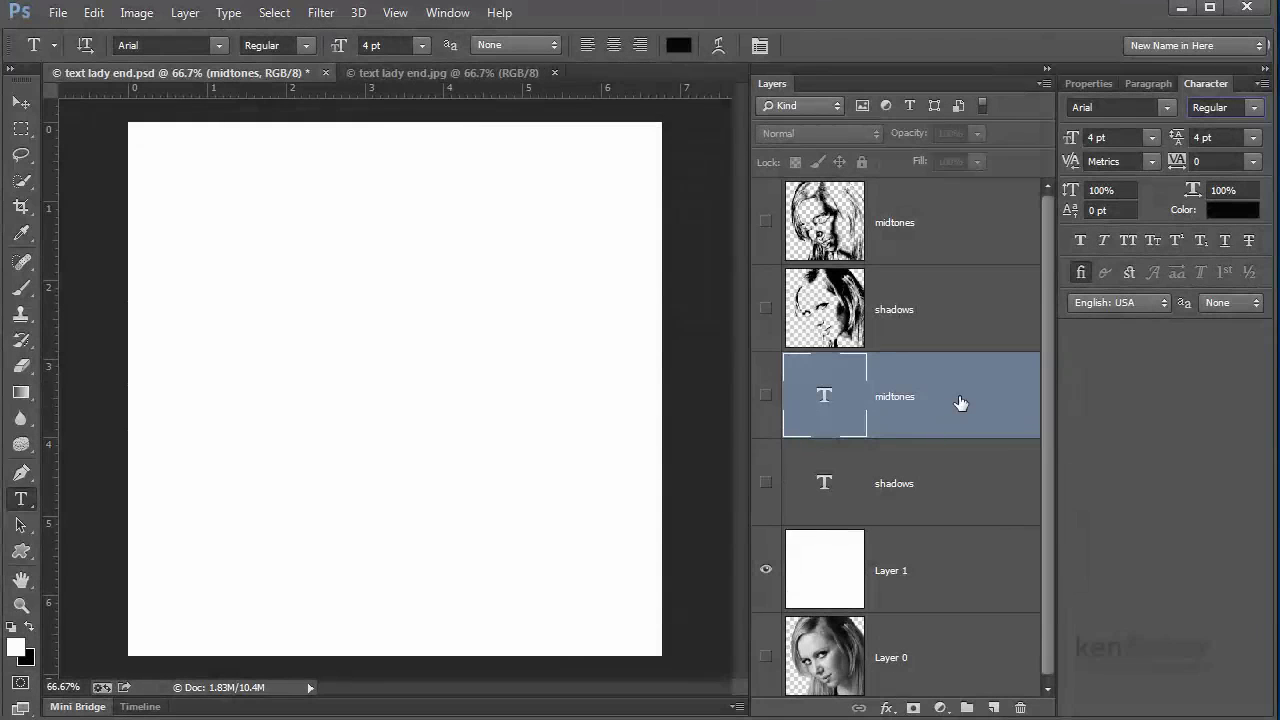
Show the shadows image layer, copy its entire contents to the clipboard and hide it again.
{"action": "left_click", "coordinate": [930, 333]}
{"action": "left_click", "coordinate": [766, 308]}
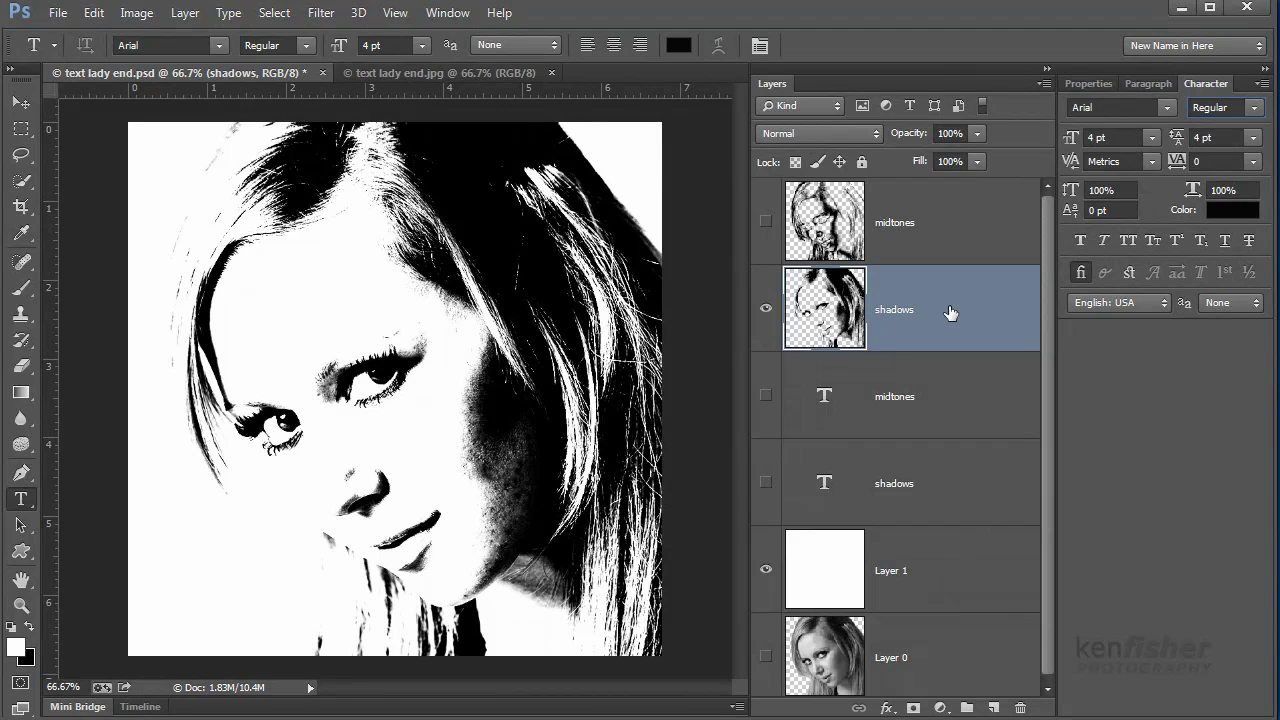
{"action": "key", "text": "ctrl+a"}
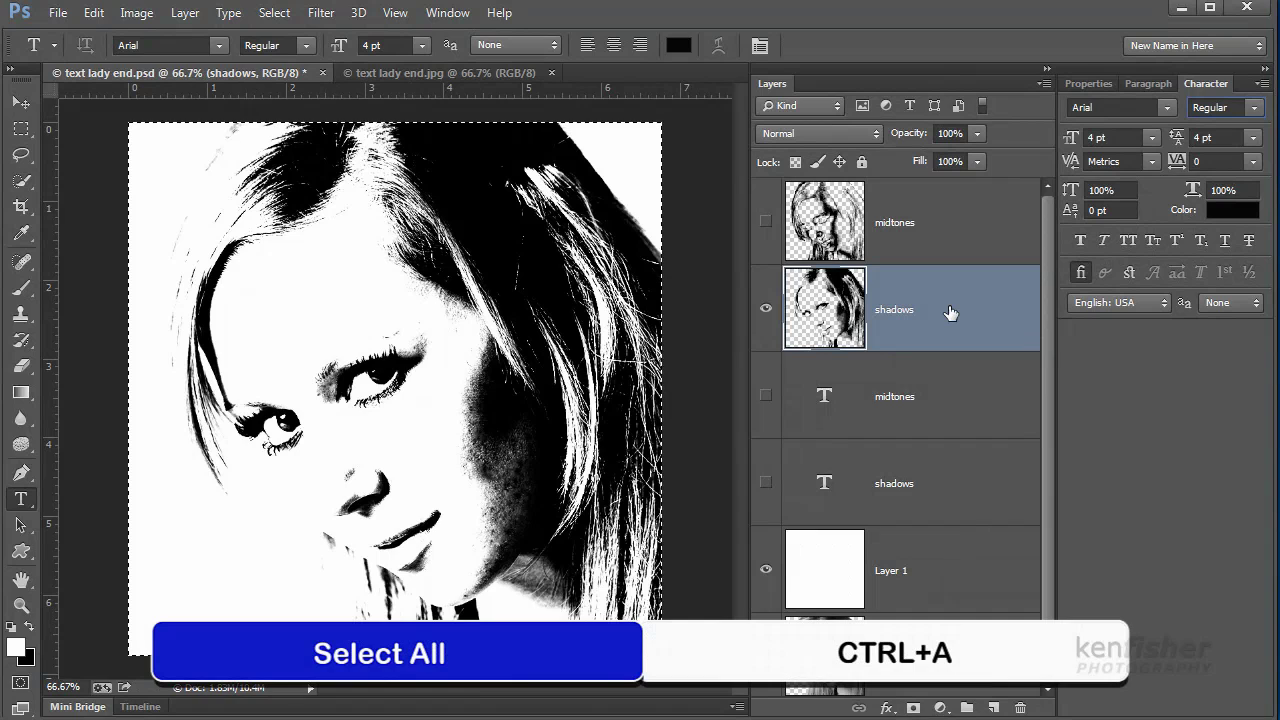
{"action": "key", "text": "ctrl+c"}
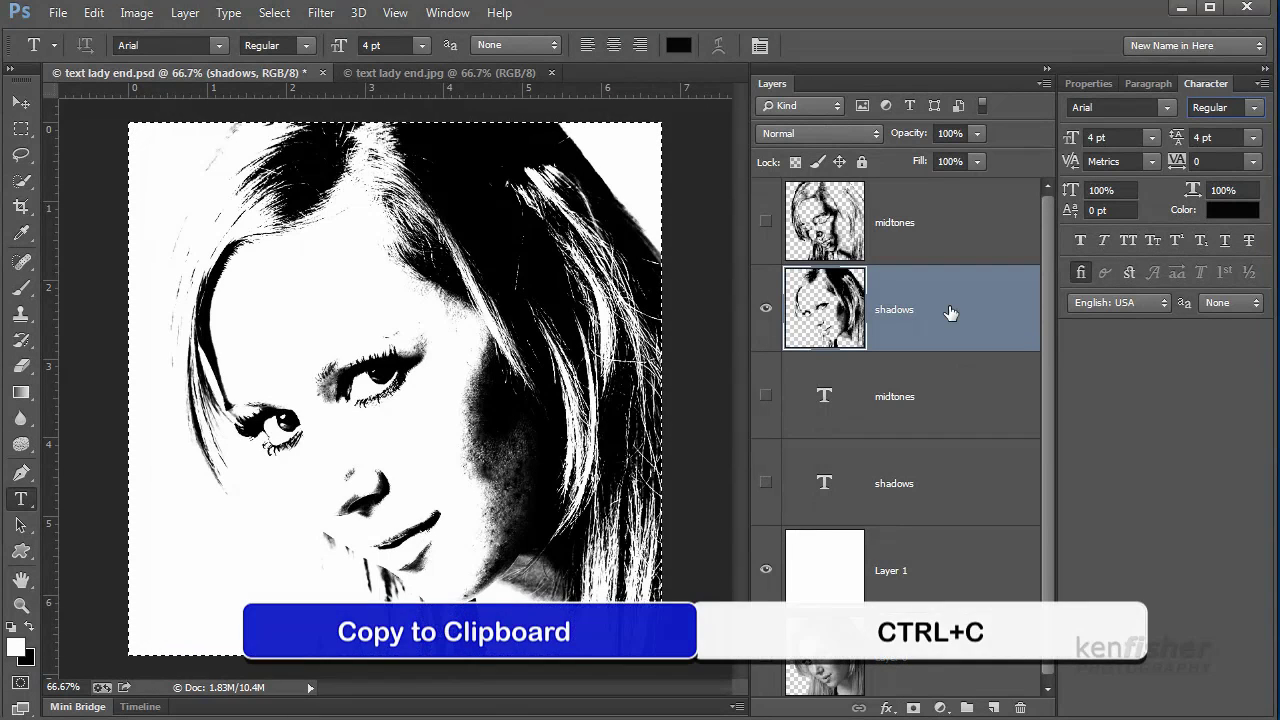
{"action": "left_click", "coordinate": [767, 310]}
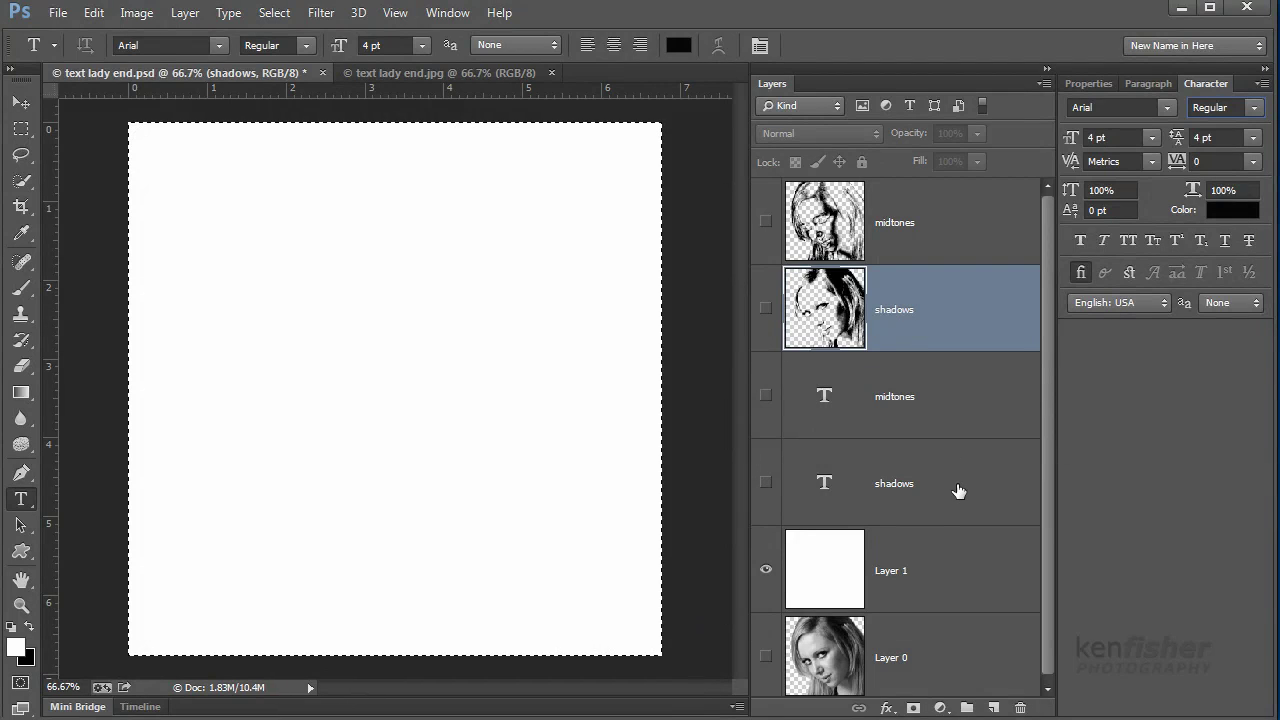
Add a layer mask to the shadows text layer, paste the copied shadows image into it and deselect.
{"action": "left_click", "coordinate": [981, 492]}
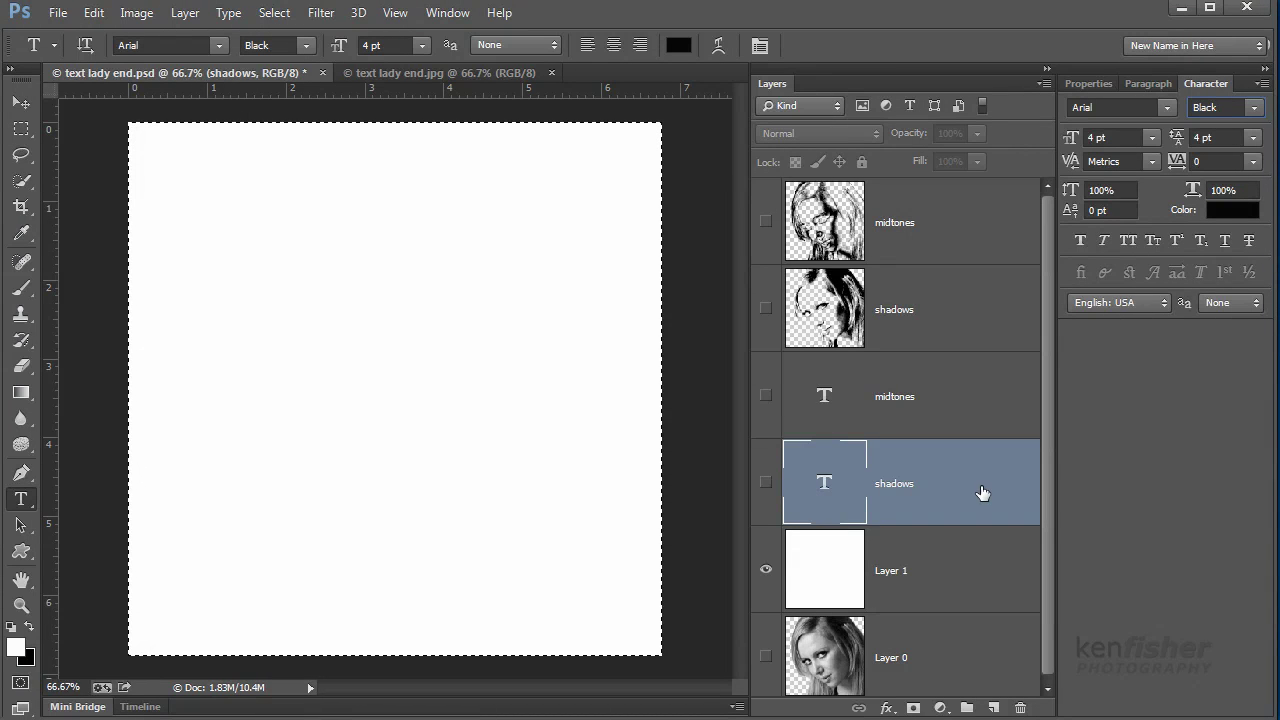
{"action": "left_click", "coordinate": [913, 708]}
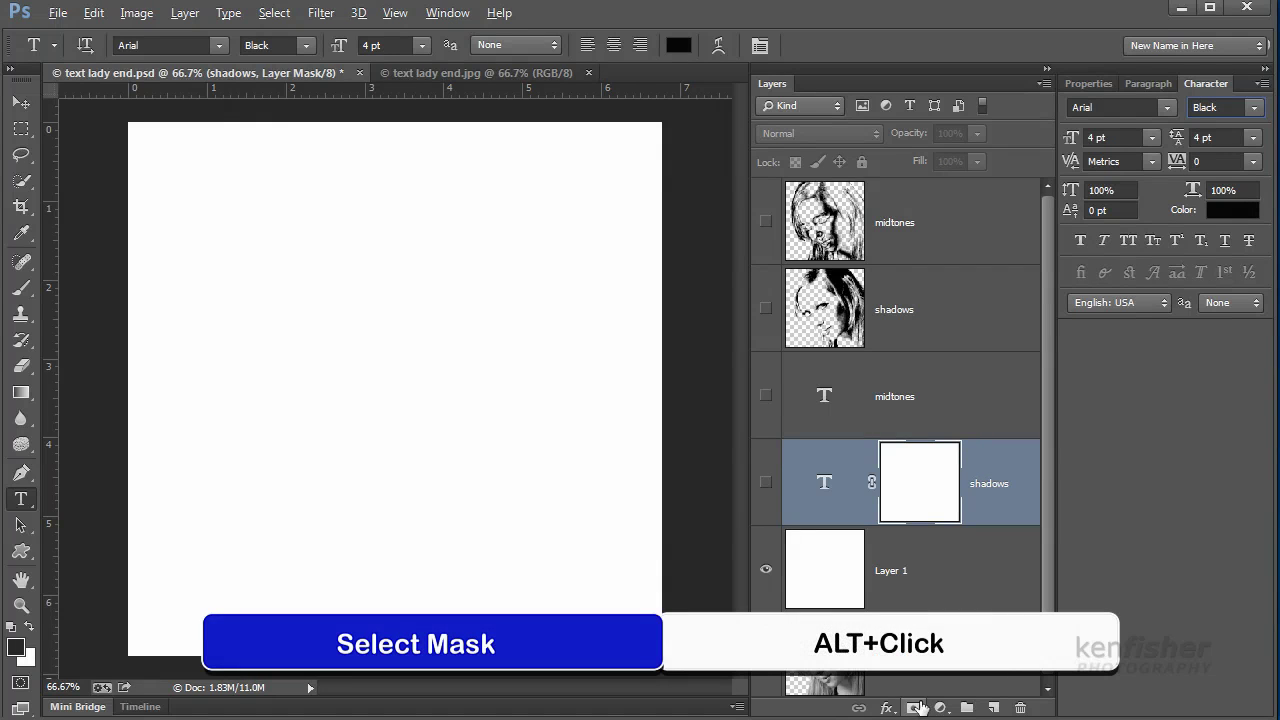
{"action": "left_click", "coordinate": [921, 489], "text": "alt"}
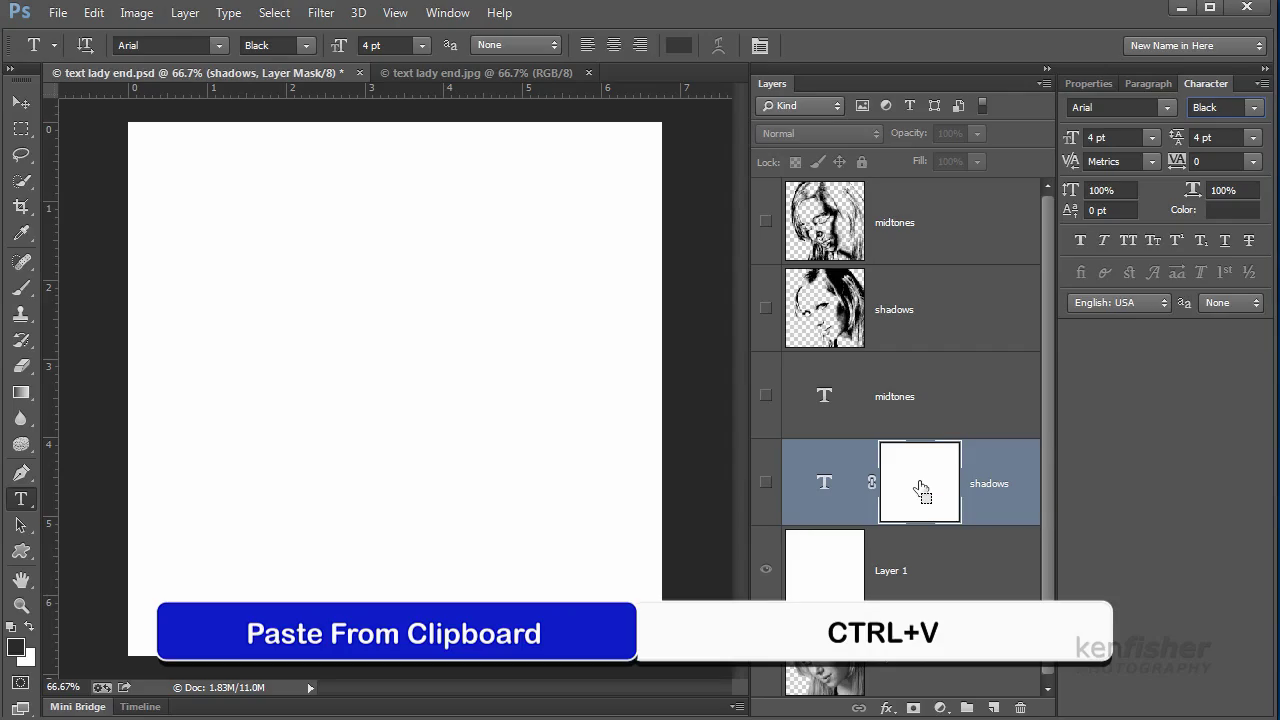
{"action": "key", "text": "ctrl+v"}
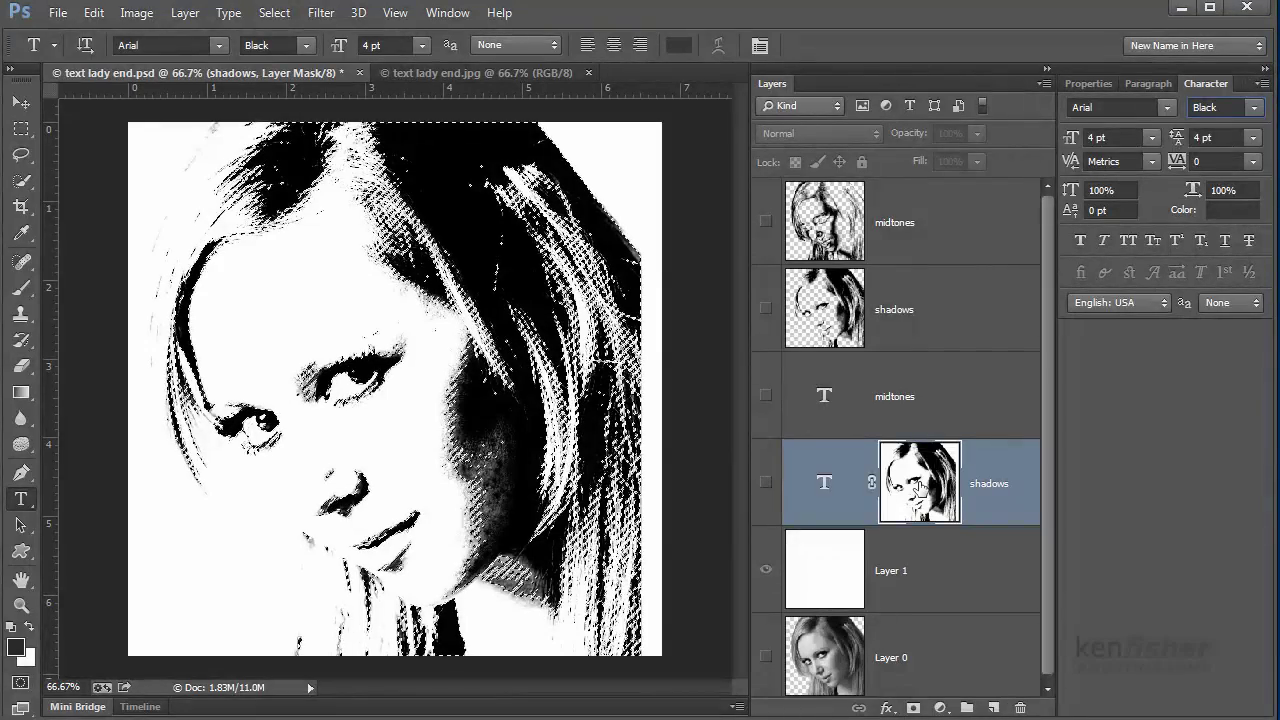
{"action": "key", "text": "ctrl+d"}
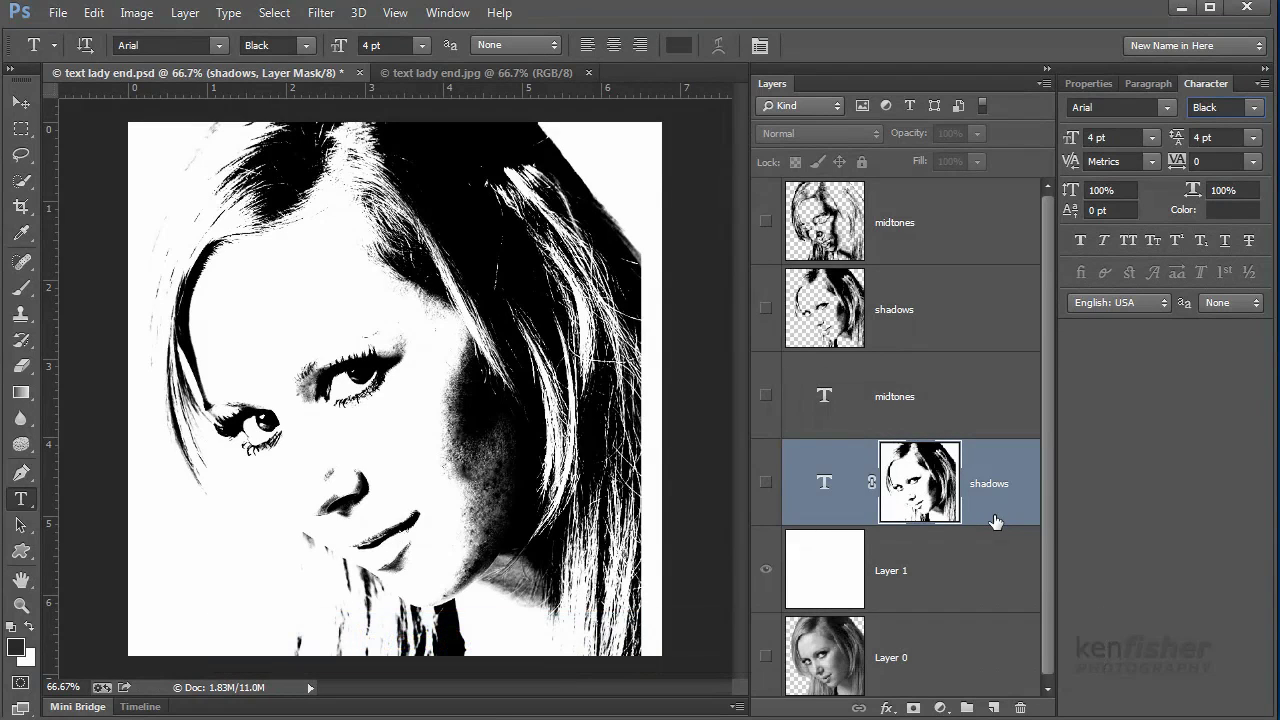
Invert the shadows text layer's mask, preview the masked text and hide the layer again.
{"action": "key", "text": "ctrl+i"}
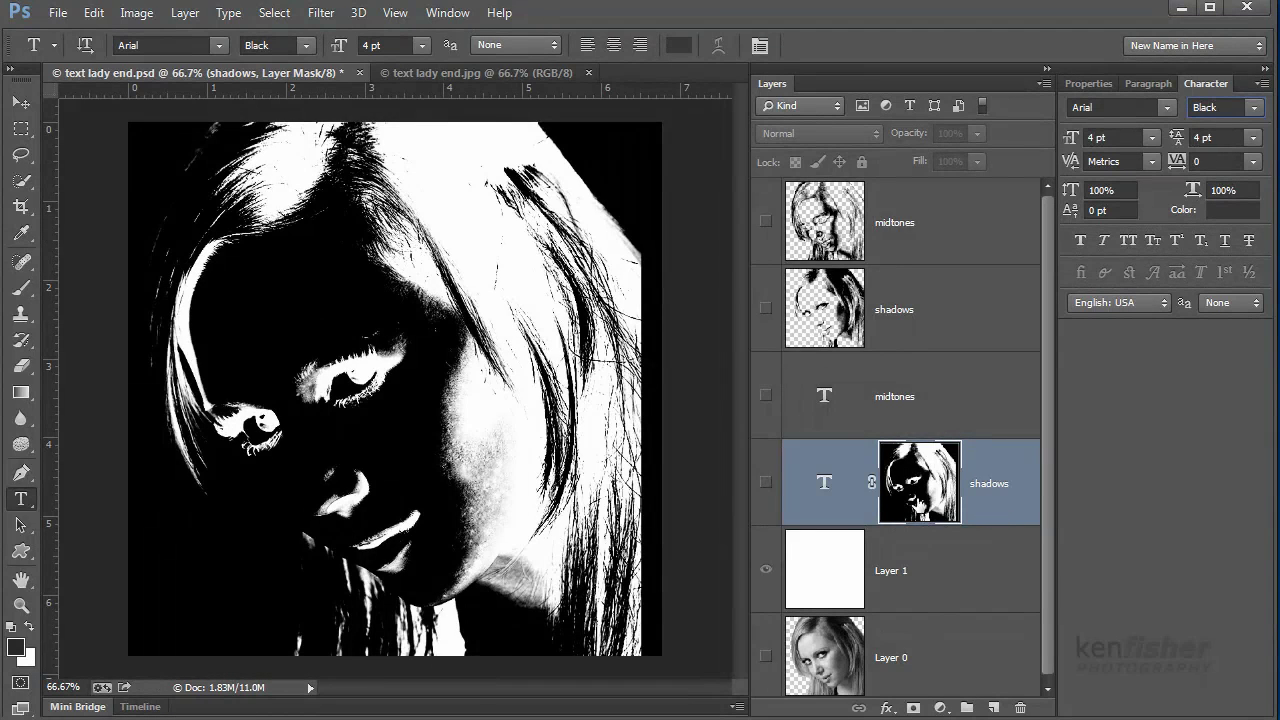
{"action": "left_click", "coordinate": [765, 487]}
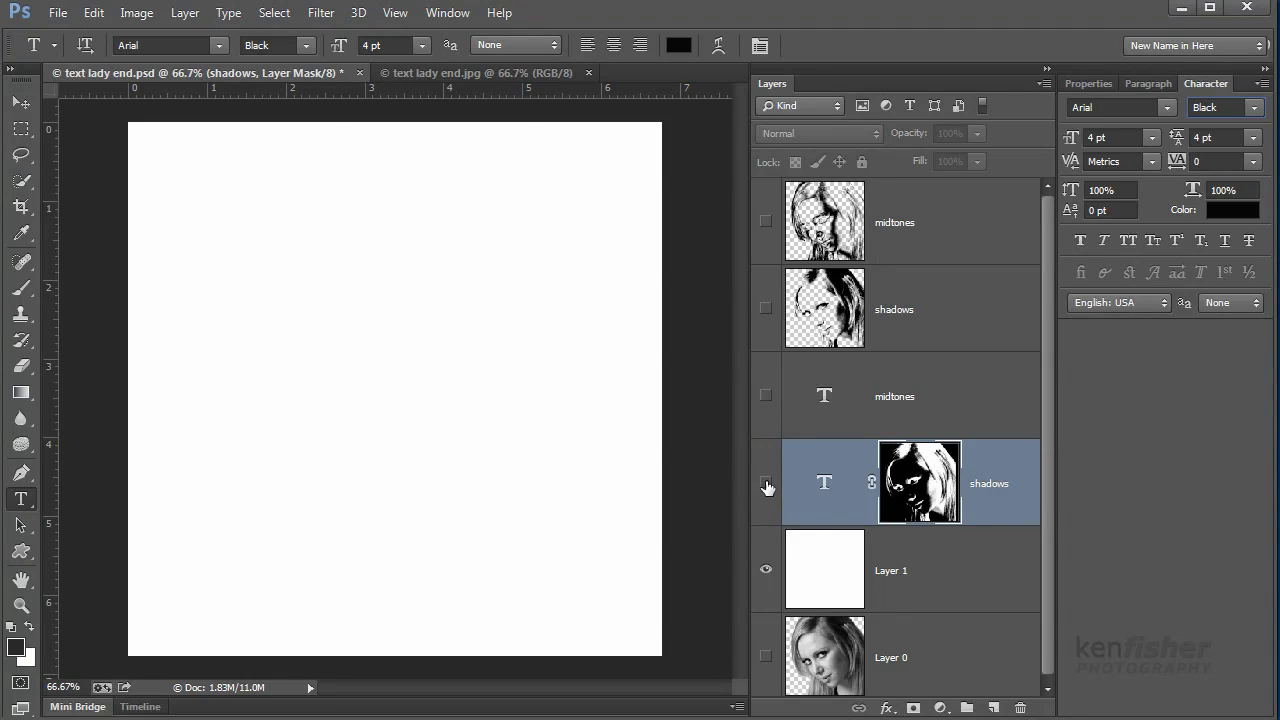
{"action": "left_click", "coordinate": [766, 485]}
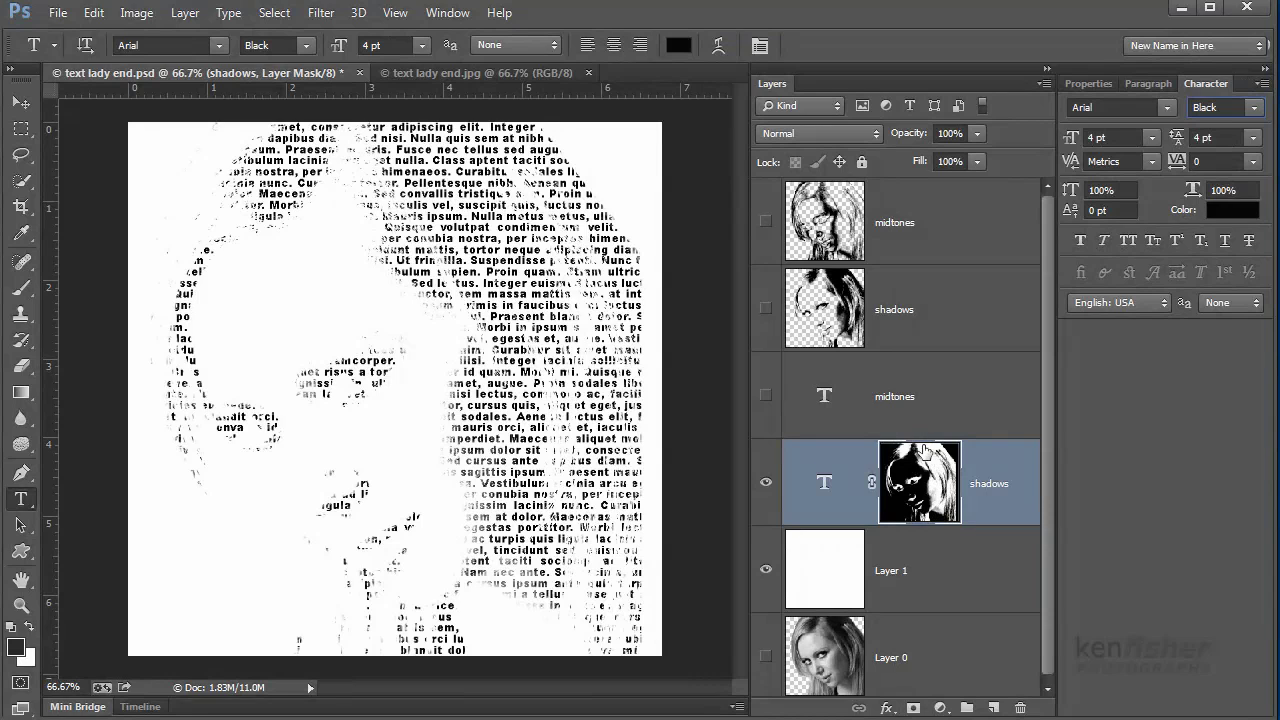
{"action": "left_click", "coordinate": [766, 488]}
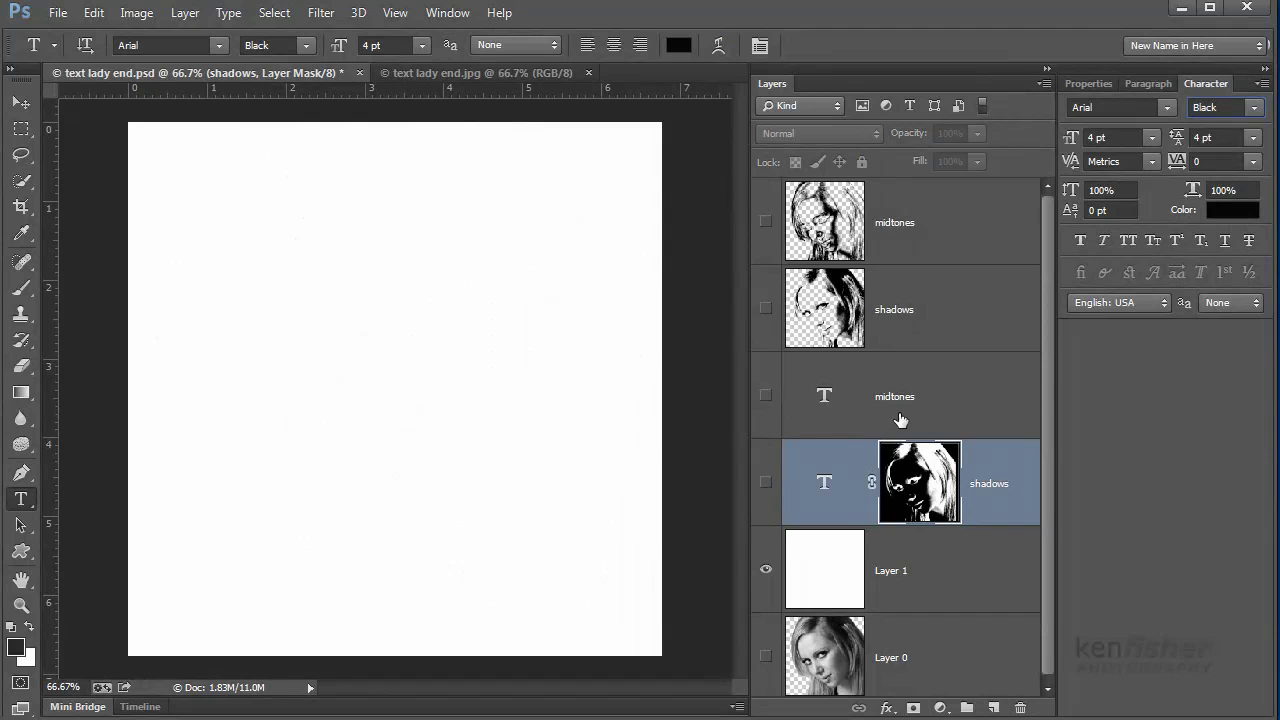
Show the midtones image layer, copy its entire contents to the clipboard and hide it again.
{"action": "left_click", "coordinate": [967, 220]}
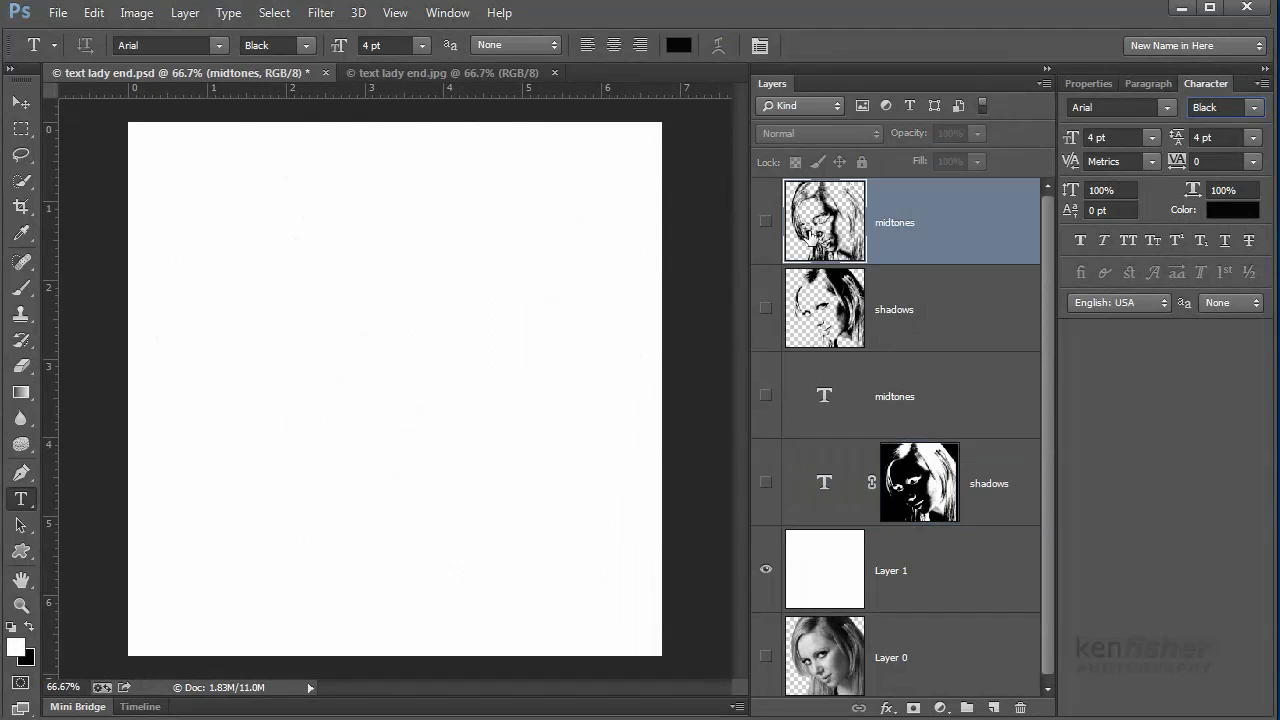
{"action": "left_click", "coordinate": [766, 222]}
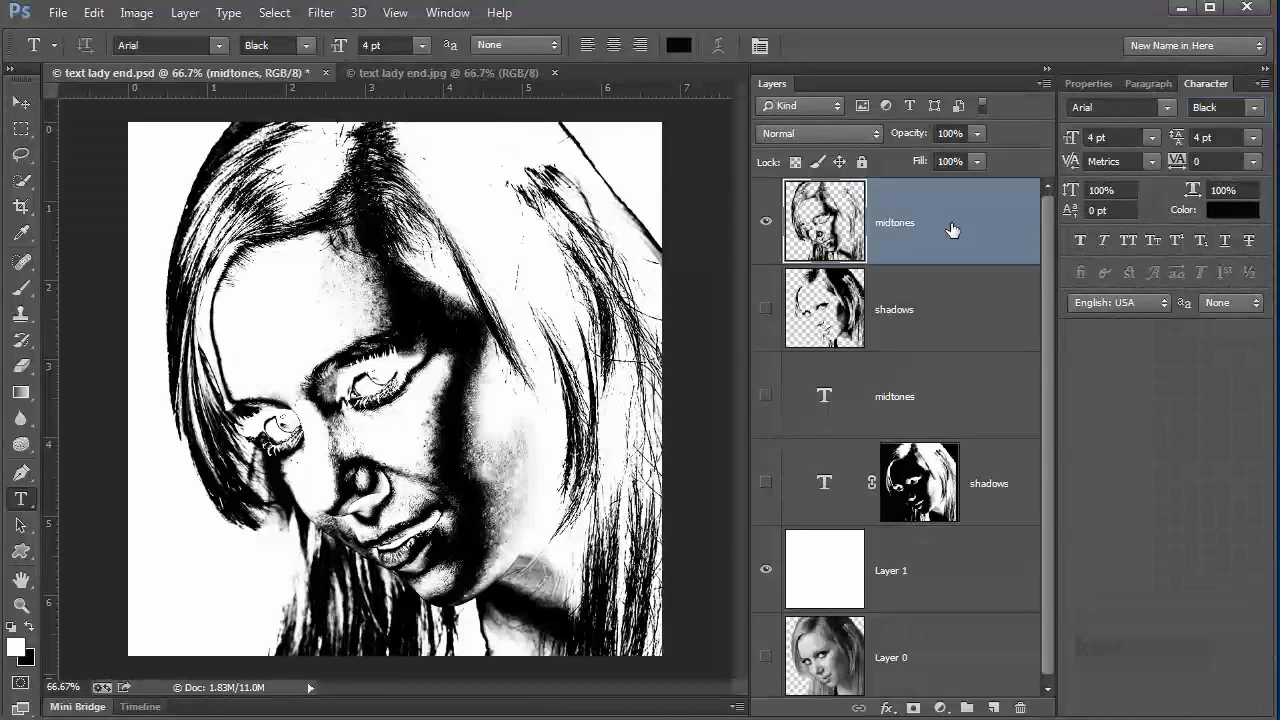
{"action": "key", "text": "ctrl+a"}
{"action": "left_click", "coordinate": [765, 226]}
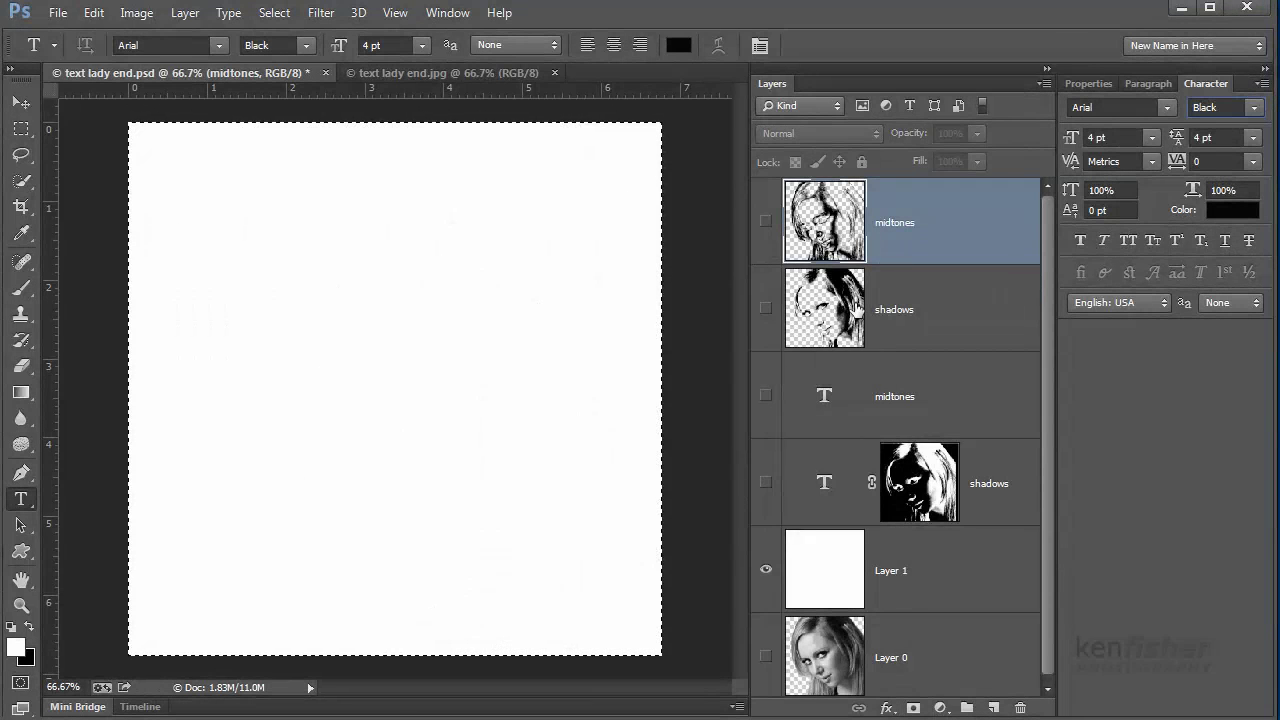
Add a layer mask to the midtones text layer, paste the copied midtones image into it and deselect.
{"action": "left_click", "coordinate": [952, 408]}
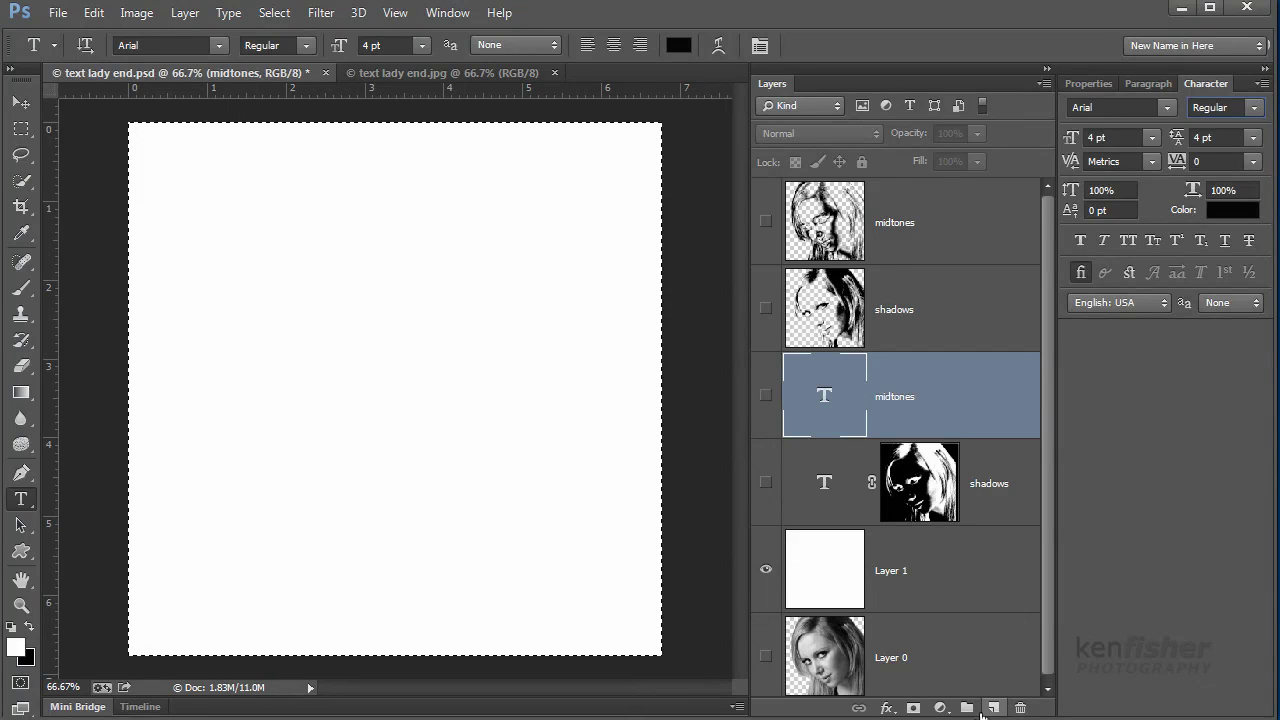
{"action": "left_click", "coordinate": [913, 708]}
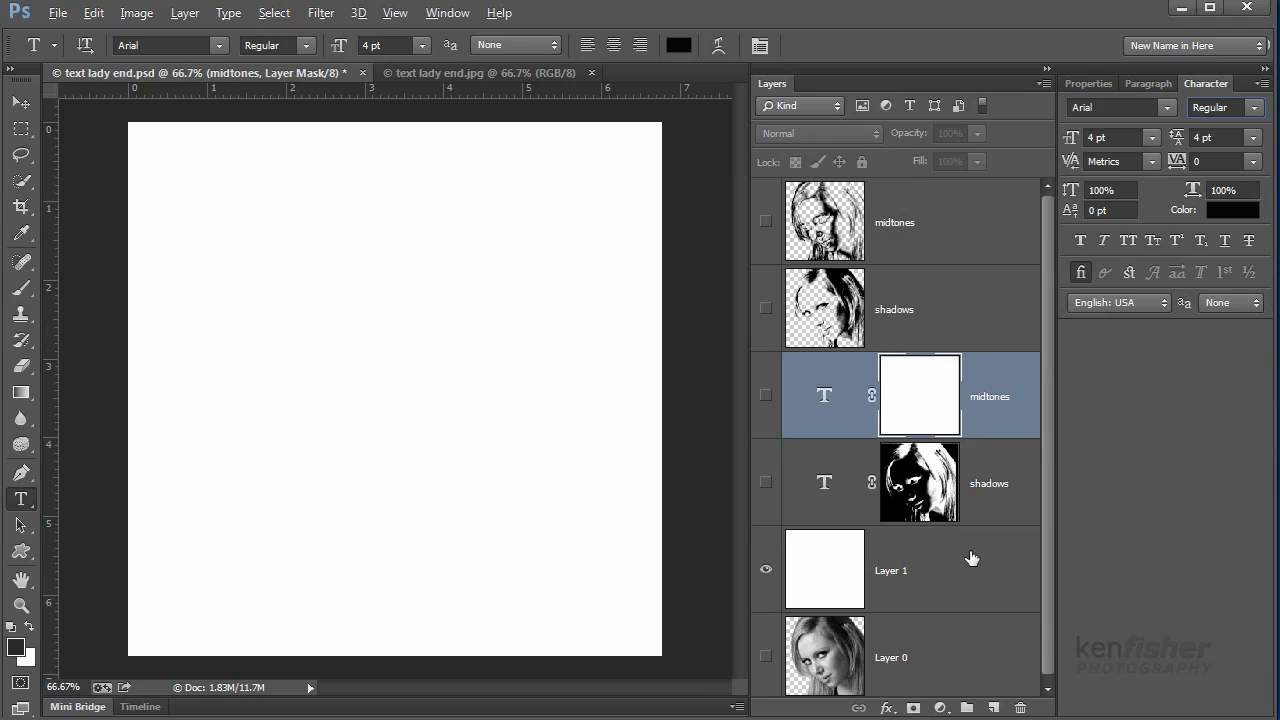
{"action": "left_click", "coordinate": [914, 405], "text": "alt"}
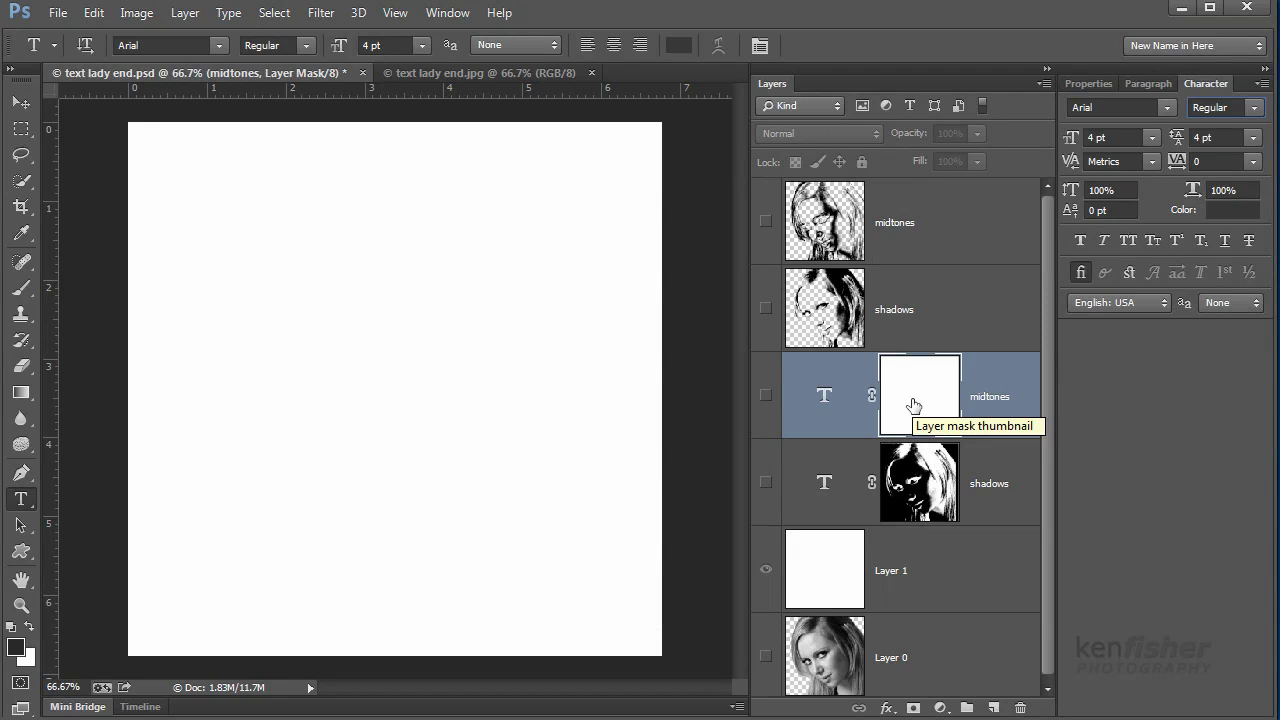
{"action": "left_click_drag", "start_coordinate": [914, 405], "coordinate": [916, 406]}
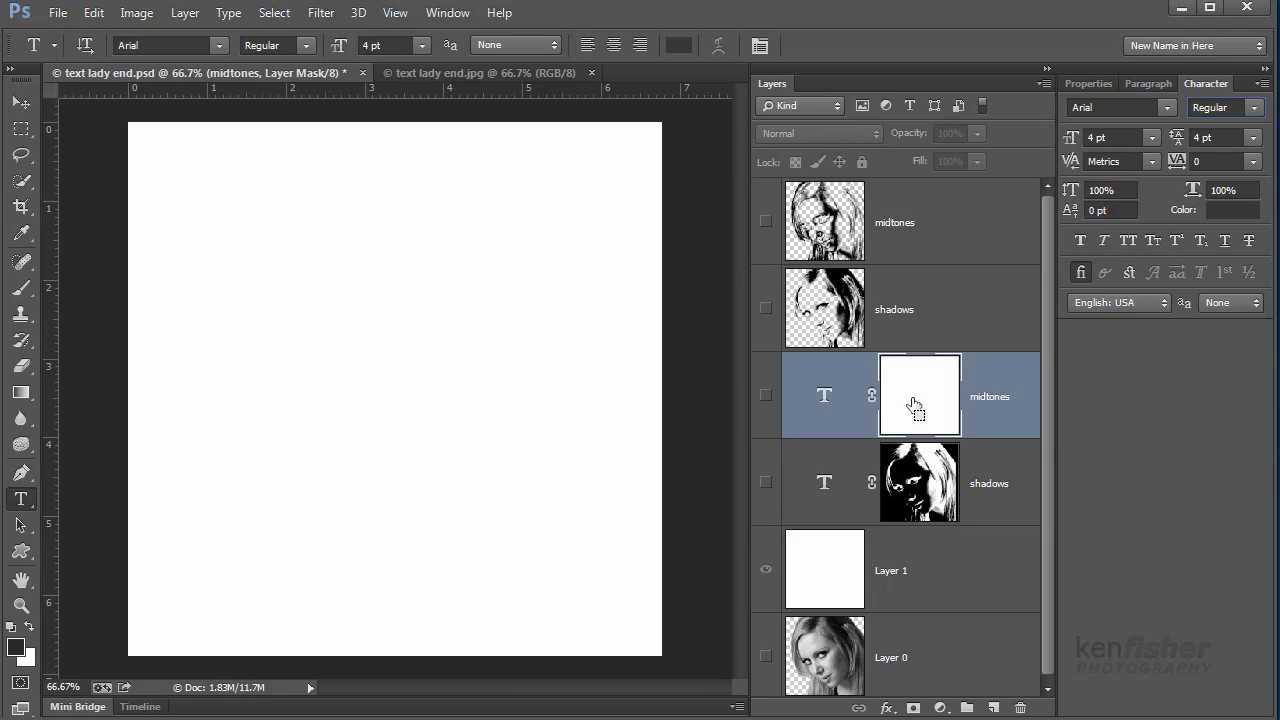
{"action": "key", "text": "ctrl+v"}
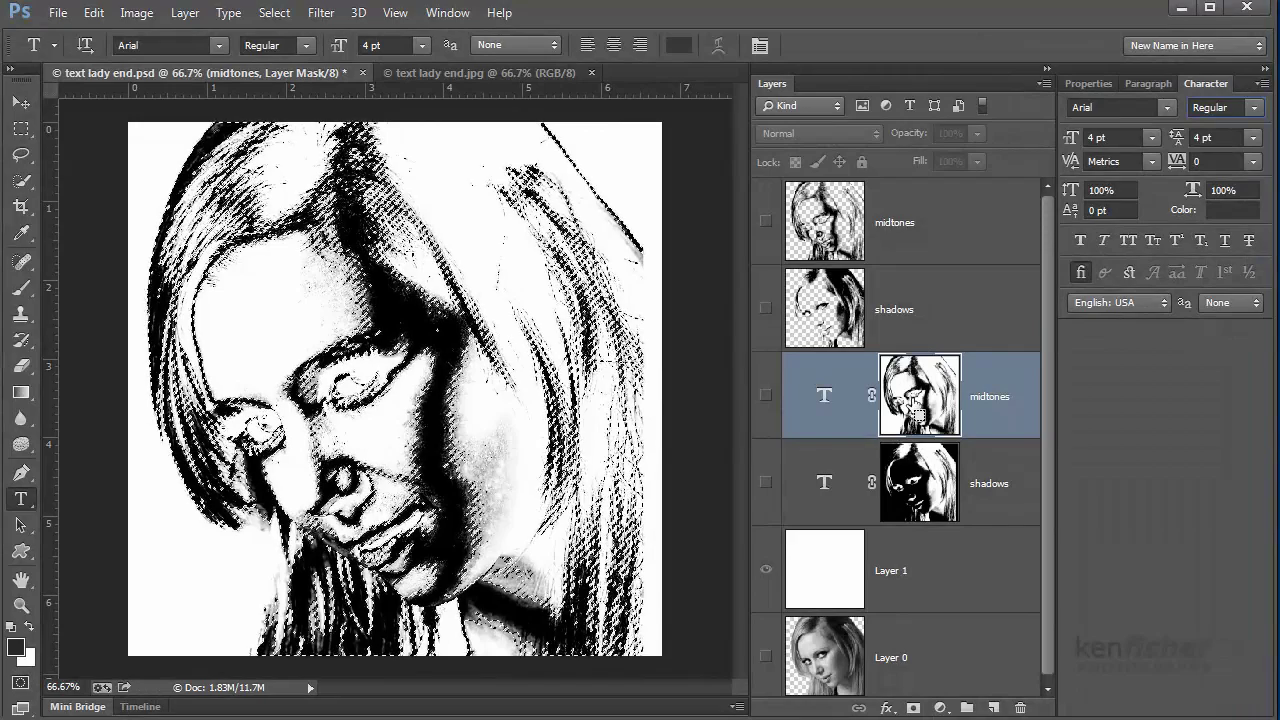
{"action": "key", "text": "ctrl+d"}
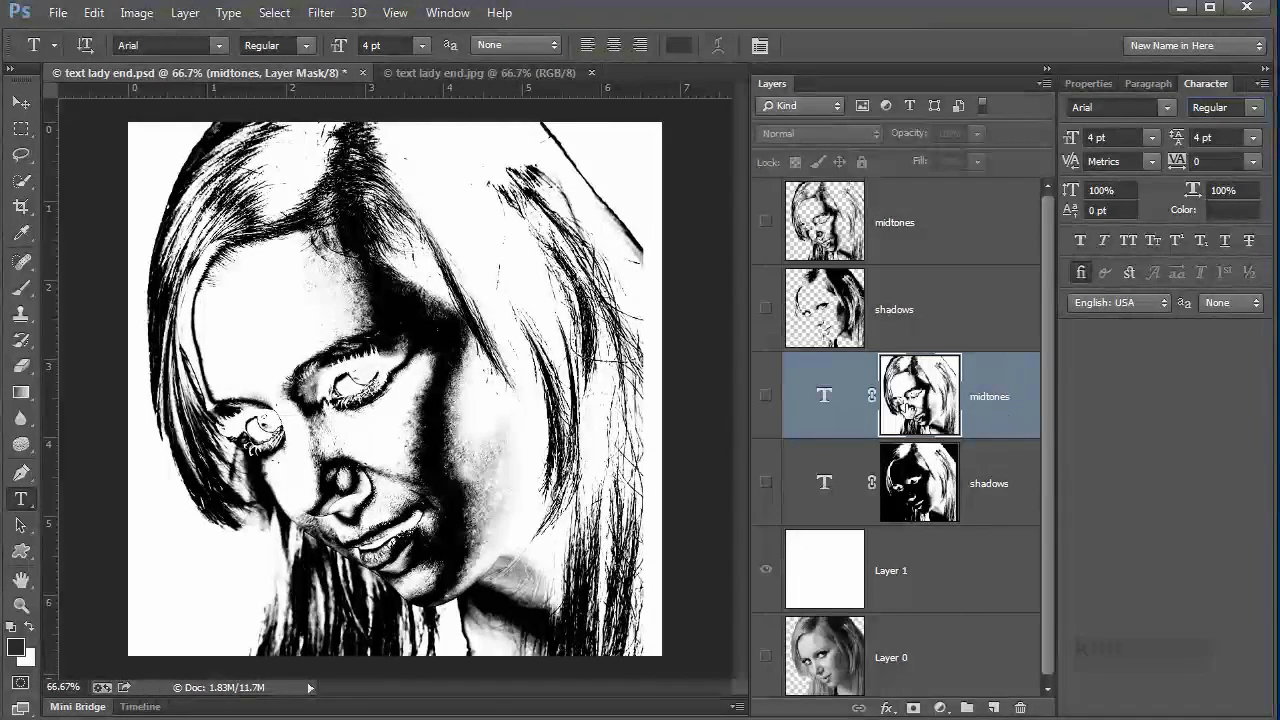
Leave the mask view, show the midtones text layer and invert its mask.
{"action": "left_click", "coordinate": [765, 397]}
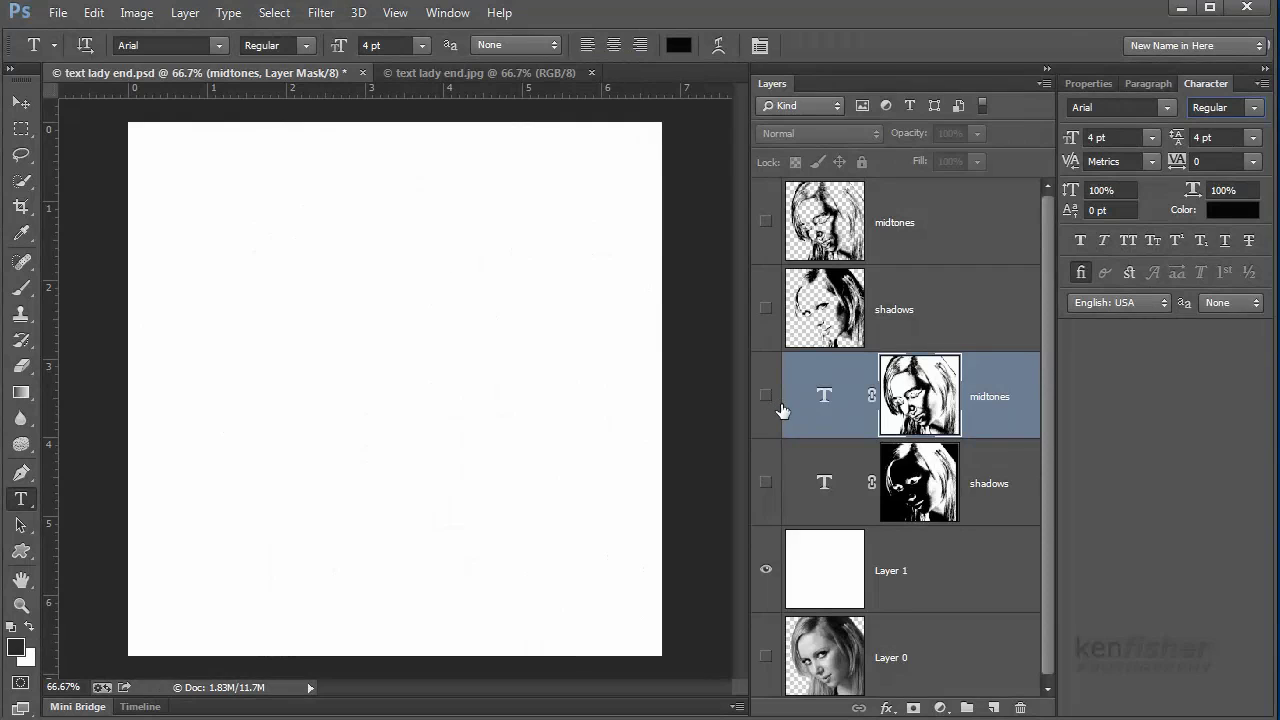
{"action": "left_click", "coordinate": [766, 394]}
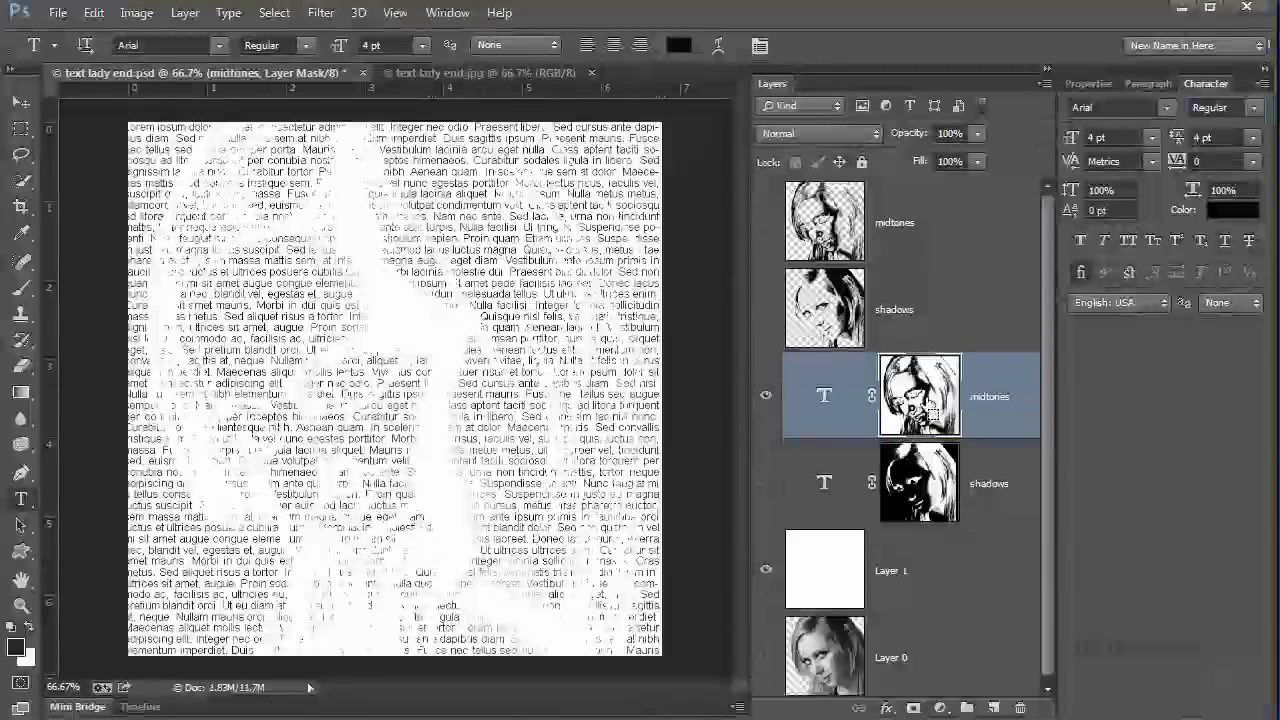
{"action": "key", "text": "ctrl+i"}
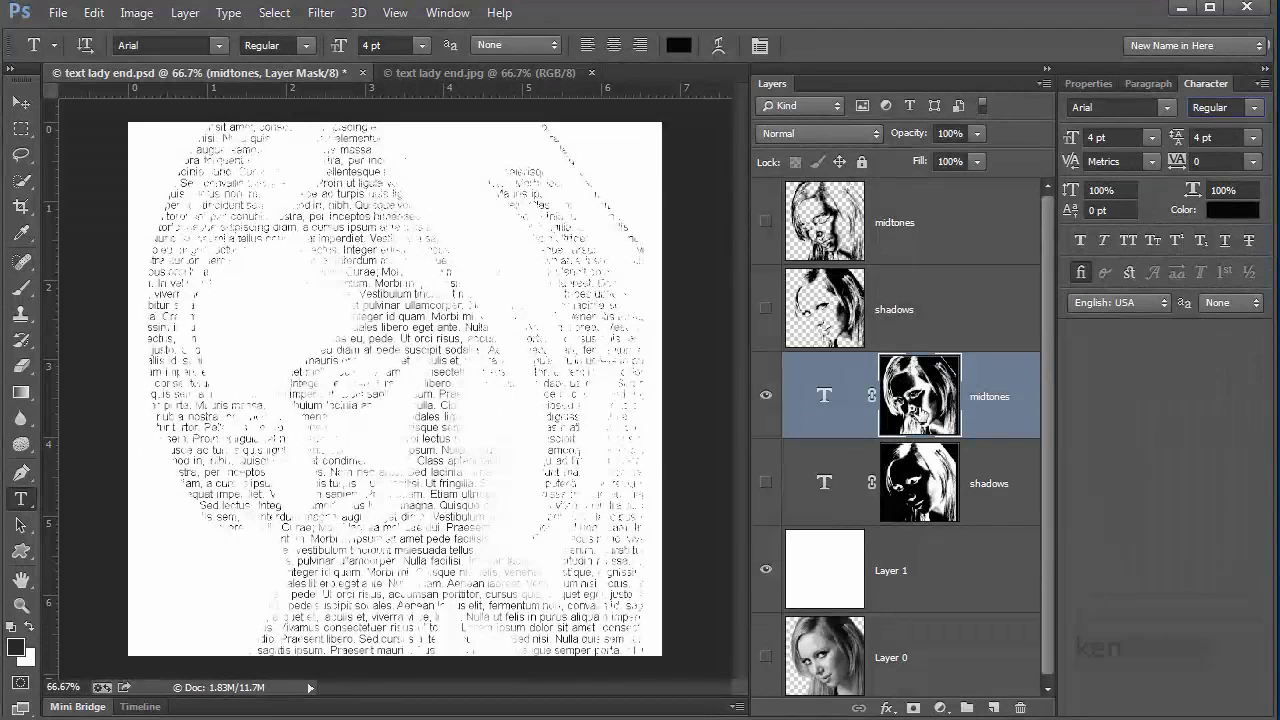
Show the shadows text layer and stamp all visible layers into a new layer above the midtones text layer.
{"action": "left_click", "coordinate": [766, 482]}
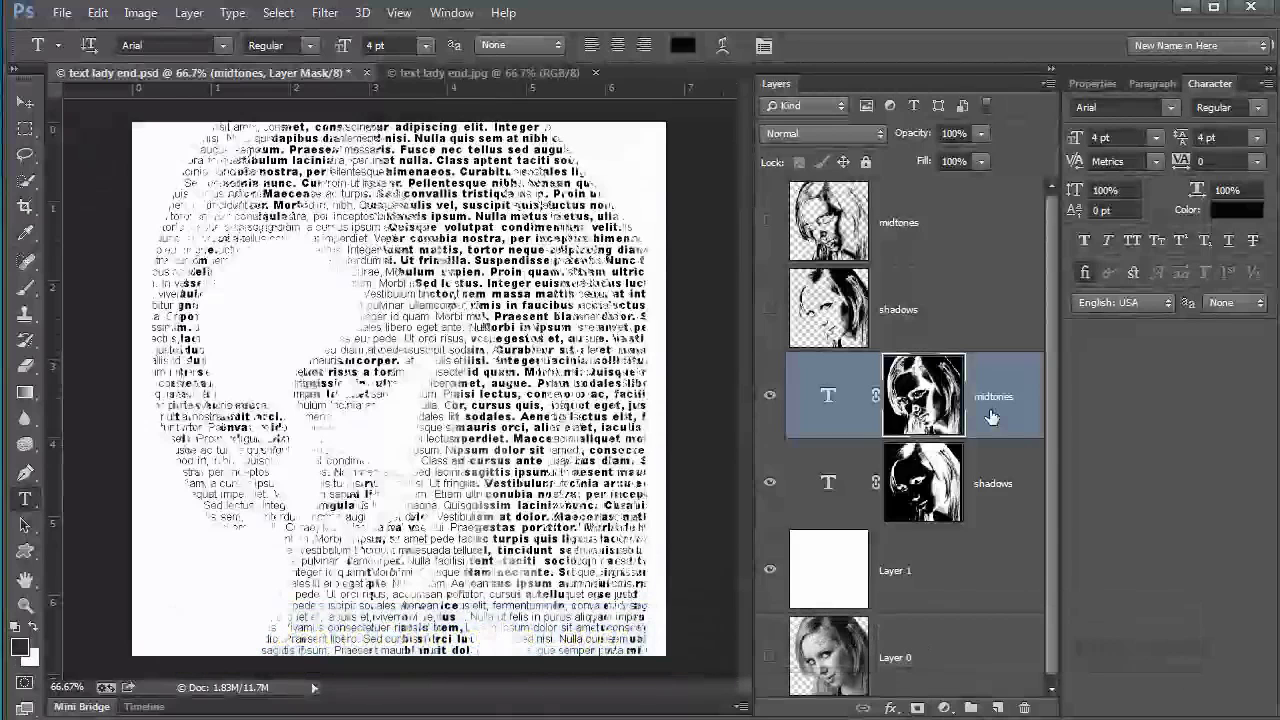
{"action": "key", "text": "ctrl+alt+shift+e"}
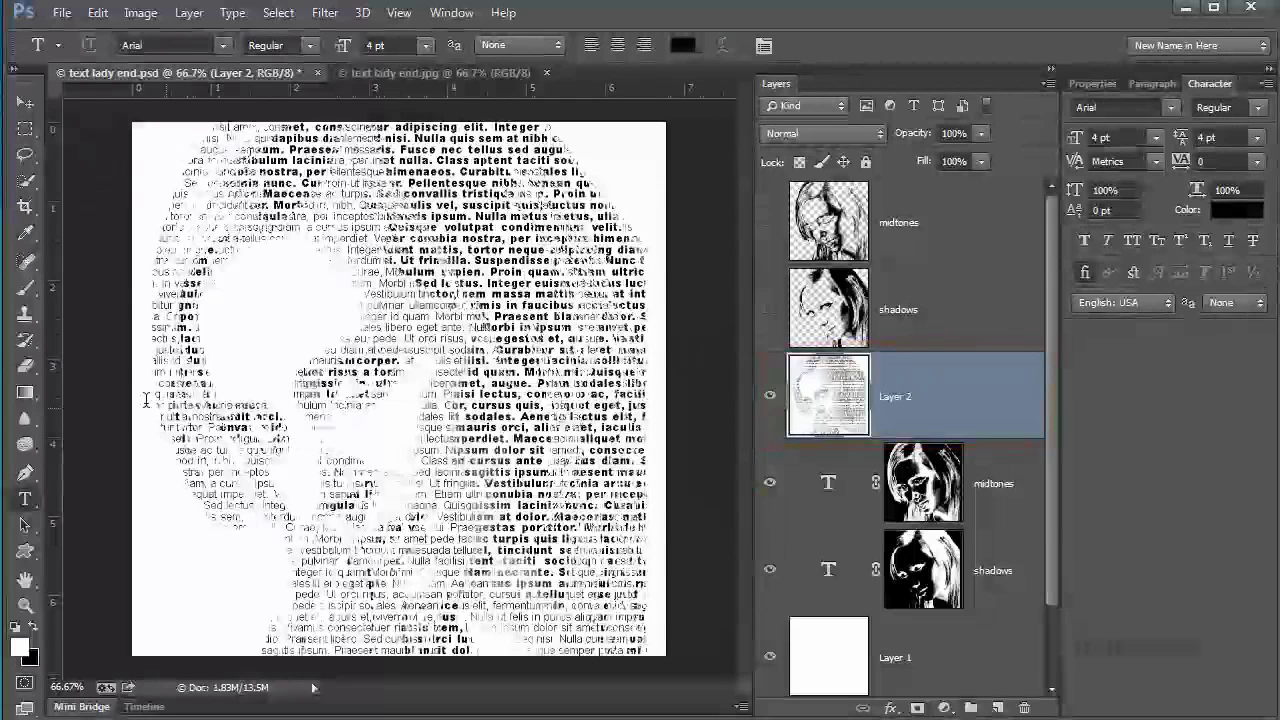
Paint red (#f10606) over the text of the upper hair on the stamped layer, using the Brush in Color mode.
{"action": "left_click", "coordinate": [18, 648]}
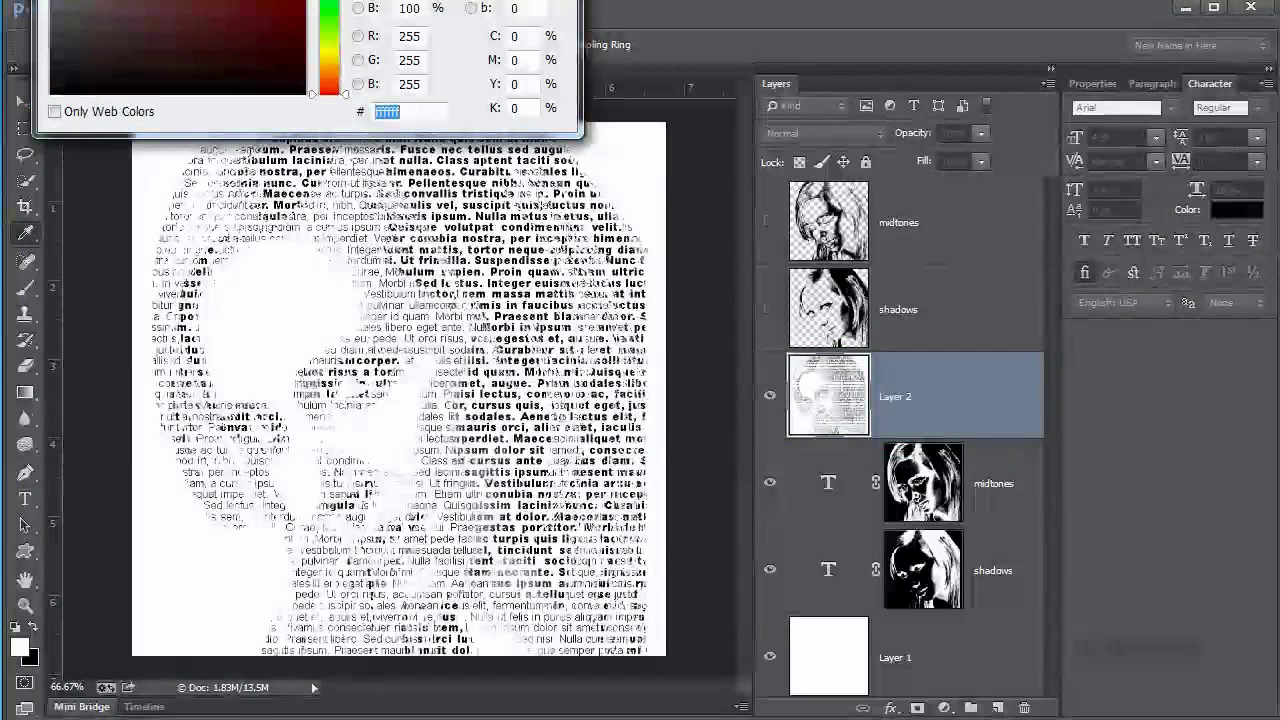
{"action": "type", "text": "f10606"}
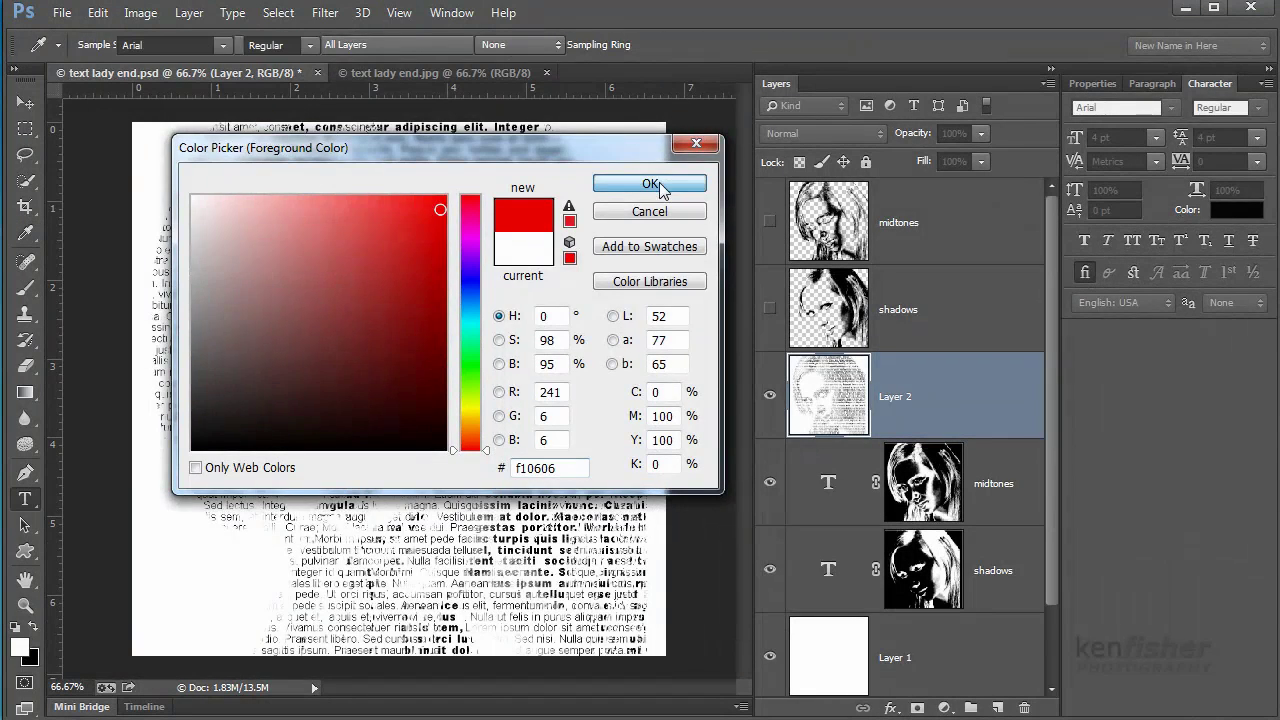
{"action": "left_click", "coordinate": [650, 183]}
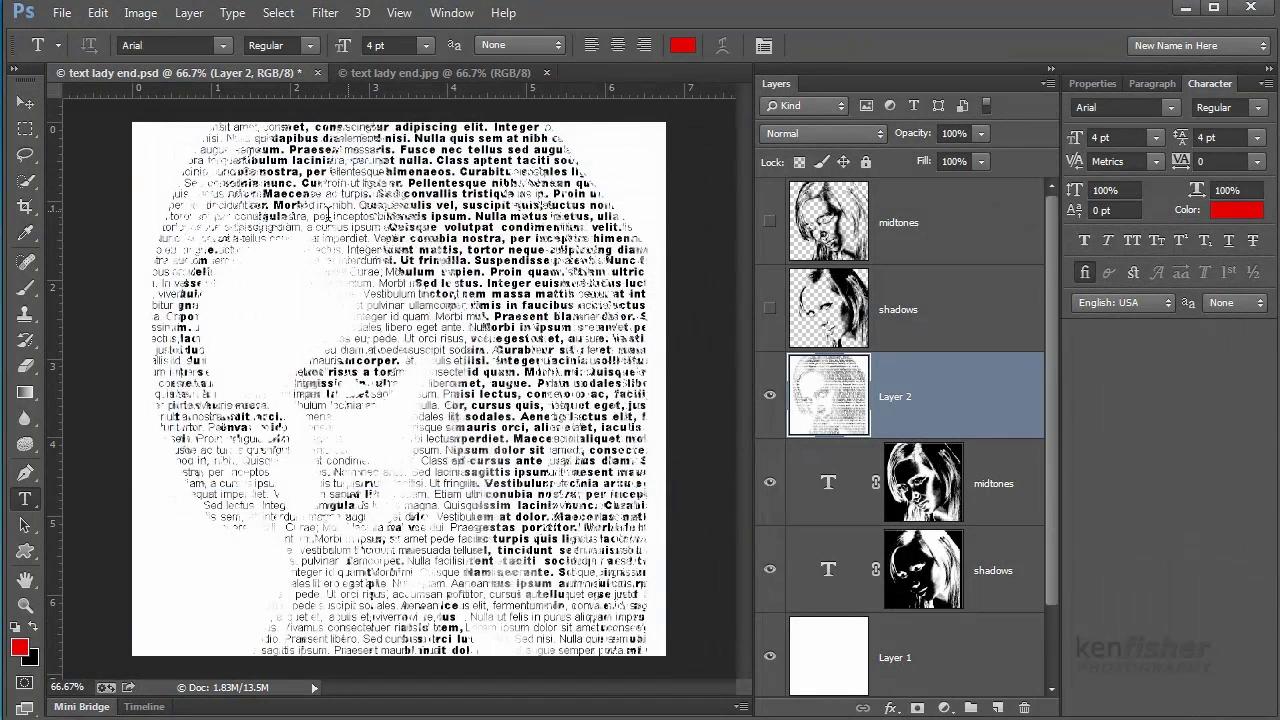
{"action": "left_click", "coordinate": [25, 287]}
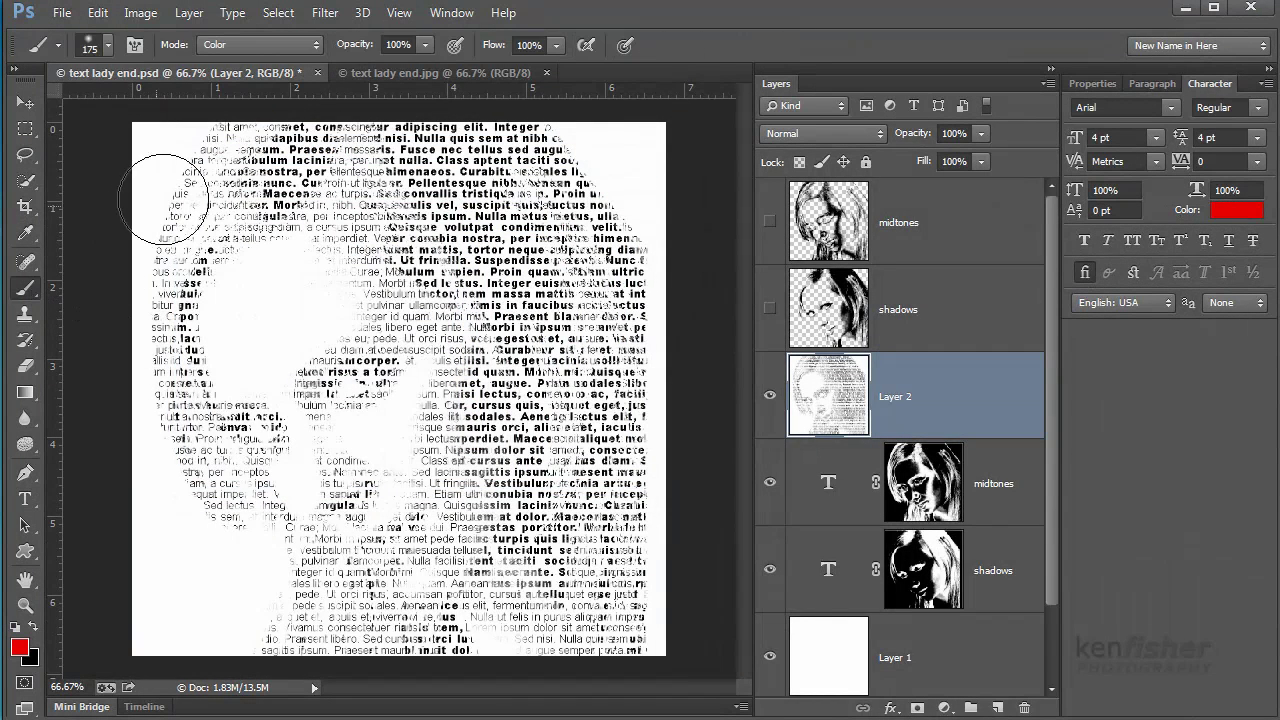
{"action": "left_click", "coordinate": [316, 44]}
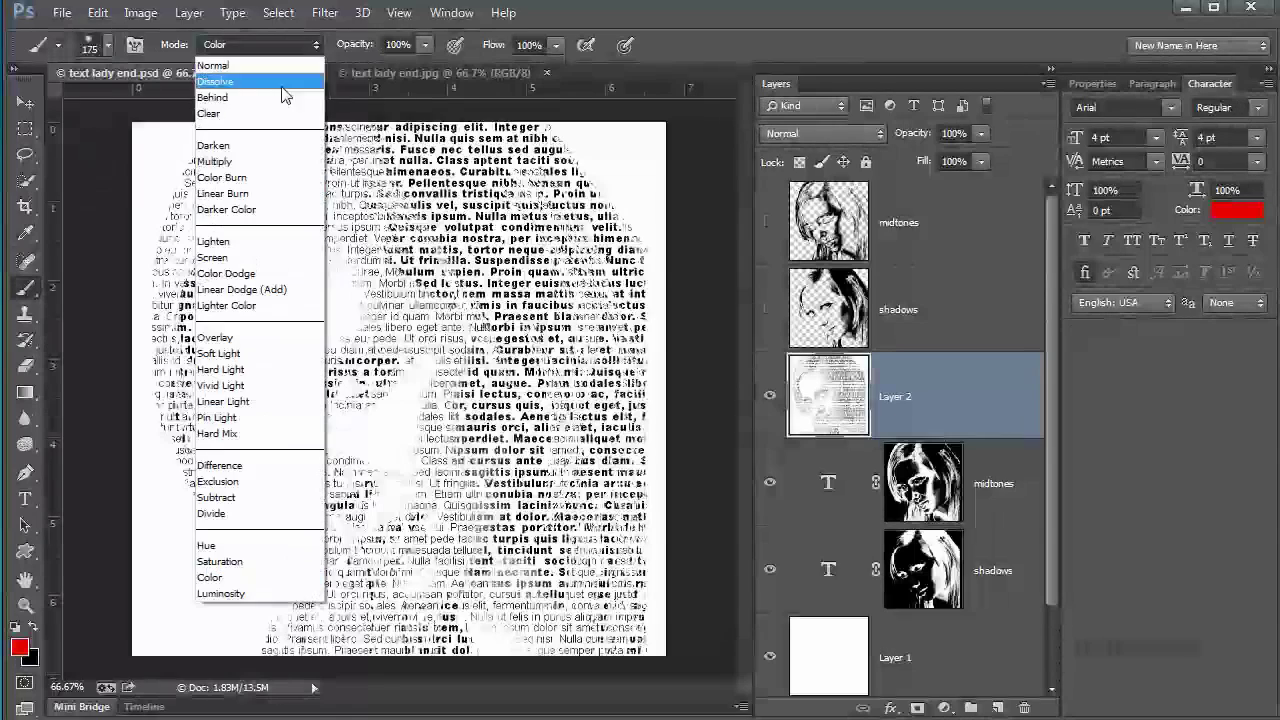
{"action": "left_click", "coordinate": [215, 577]}
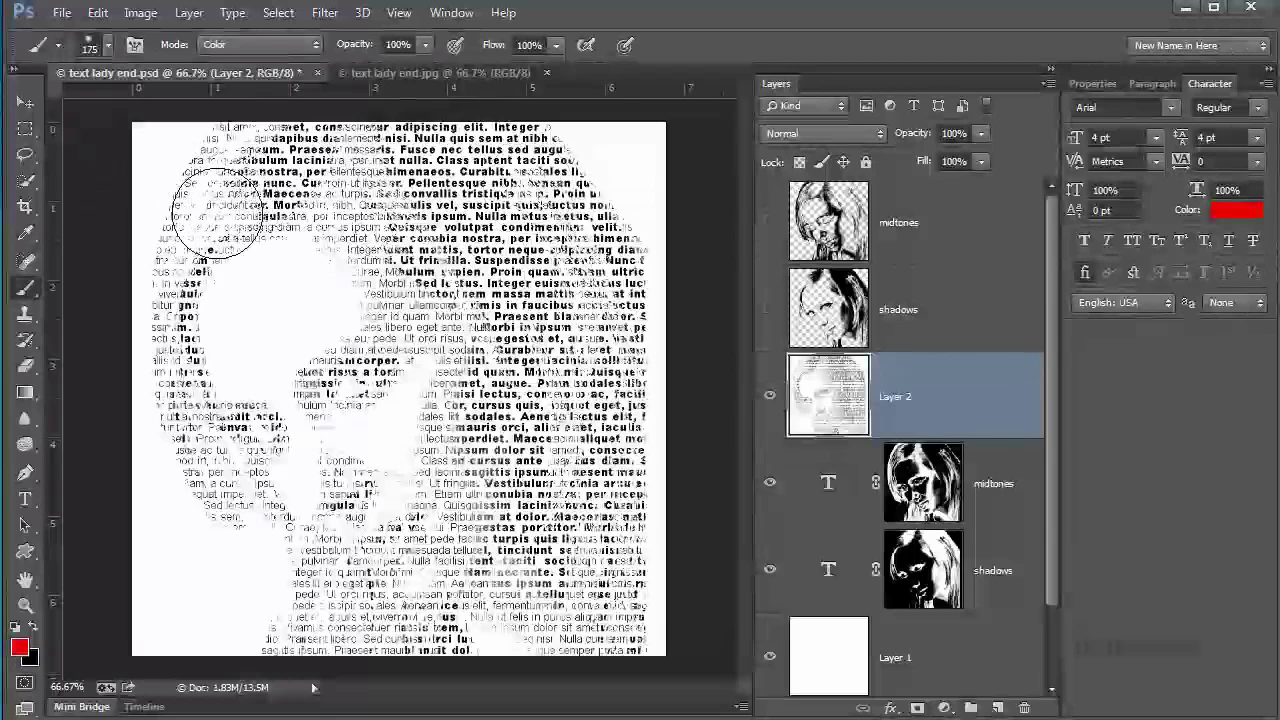
{"action": "mouse_move", "coordinate": [234, 186]}
{"action": "left_mouse_down"}
{"action": "mouse_move", "coordinate": [350, 163]}
{"action": "mouse_move", "coordinate": [480, 185]}
{"action": "mouse_move", "coordinate": [580, 250]}
{"action": "mouse_move", "coordinate": [600, 300]}
{"action": "mouse_move", "coordinate": [500, 200]}
{"action": "mouse_move", "coordinate": [410, 165]}
{"action": "mouse_move", "coordinate": [500, 200]}
{"action": "mouse_move", "coordinate": [548, 200]}
{"action": "mouse_move", "coordinate": [635, 275]}
{"action": "mouse_move", "coordinate": [638, 327]}
{"action": "mouse_move", "coordinate": [555, 215]}
{"action": "mouse_move", "coordinate": [515, 215]}
{"action": "mouse_move", "coordinate": [510, 240]}
{"action": "mouse_move", "coordinate": [525, 240]}
{"action": "mouse_move", "coordinate": [330, 228]}
{"action": "mouse_move", "coordinate": [158, 310]}
{"action": "mouse_move", "coordinate": [165, 325]}
{"action": "mouse_move", "coordinate": [172, 248]}
{"action": "left_mouse_up"}
Change the foreground color to a deep blue and brush it over the text of the face and lower hair.
{"action": "left_click", "coordinate": [19, 647]}
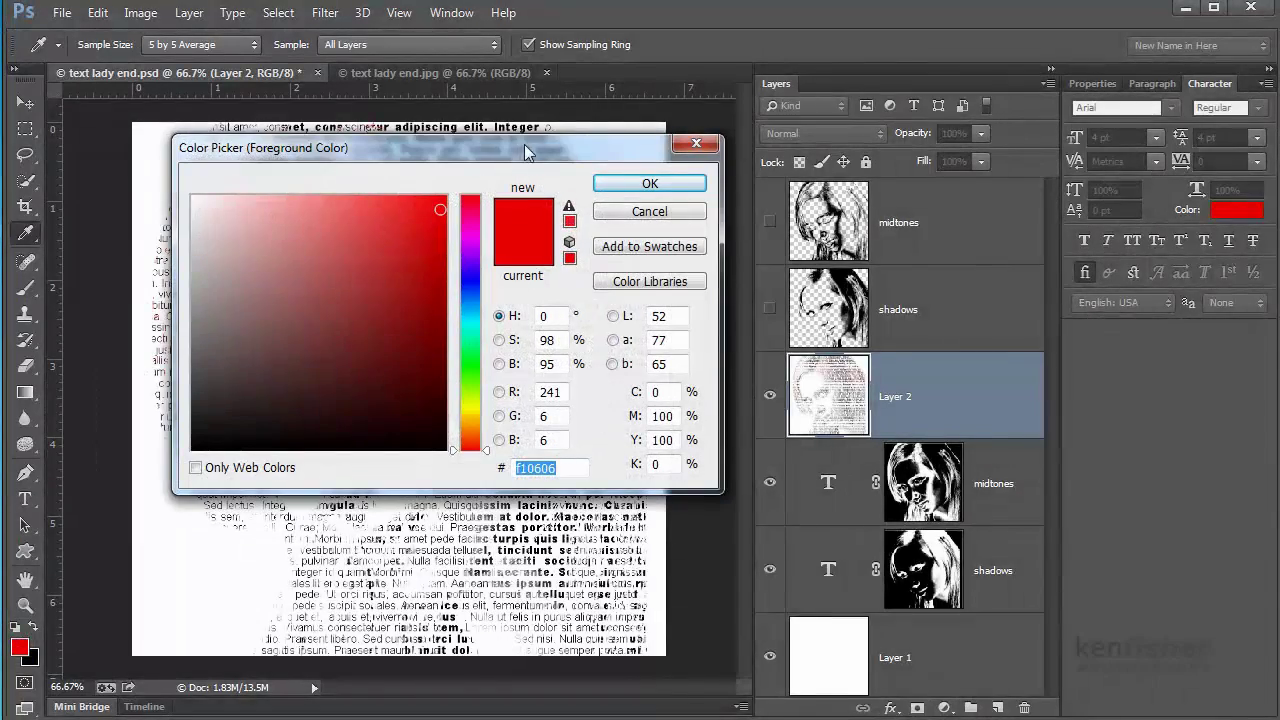
{"action": "left_click", "coordinate": [473, 283]}
{"action": "left_click", "coordinate": [422, 247]}
{"action": "left_click", "coordinate": [650, 183]}
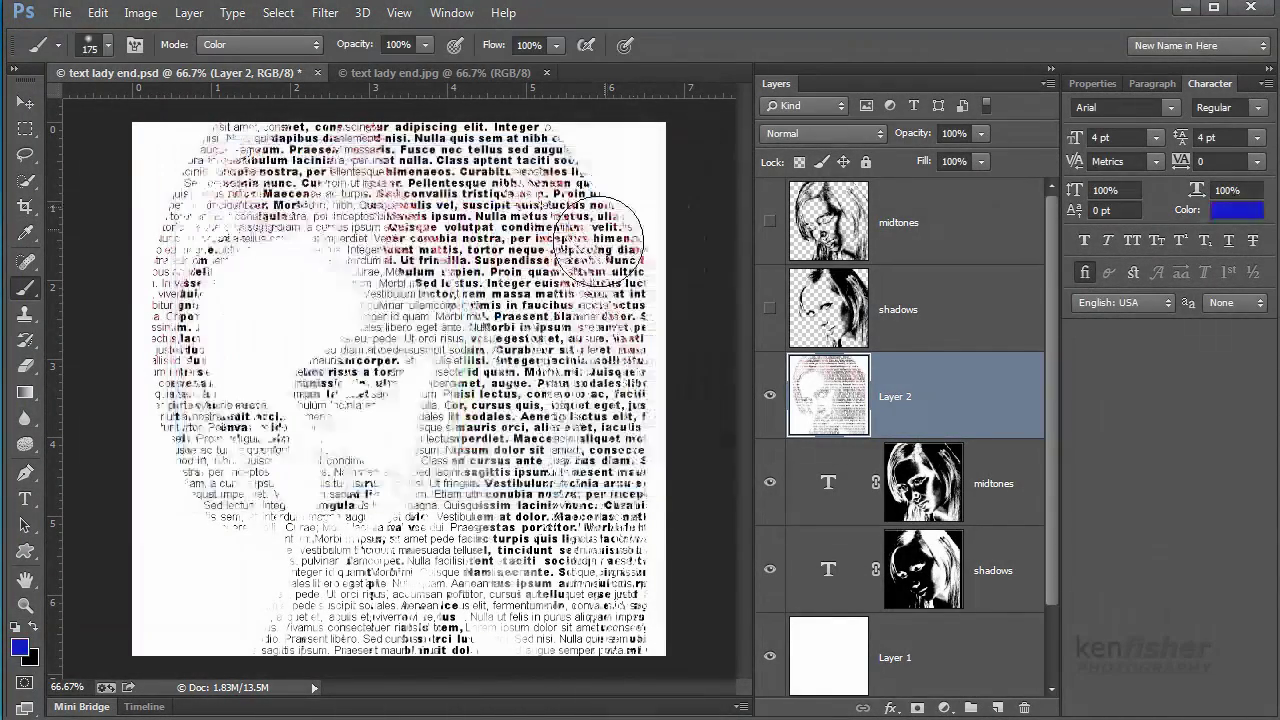
{"action": "mouse_move", "coordinate": [400, 340]}
{"action": "left_mouse_down"}
{"action": "mouse_move", "coordinate": [282, 407]}
{"action": "mouse_move", "coordinate": [254, 473]}
{"action": "mouse_move", "coordinate": [363, 525]}
{"action": "mouse_move", "coordinate": [408, 590]}
{"action": "mouse_move", "coordinate": [445, 445]}
{"action": "mouse_move", "coordinate": [381, 623]}
{"action": "mouse_move", "coordinate": [325, 584]}
{"action": "mouse_move", "coordinate": [314, 622]}
{"action": "mouse_move", "coordinate": [628, 632]}
{"action": "left_mouse_up"}
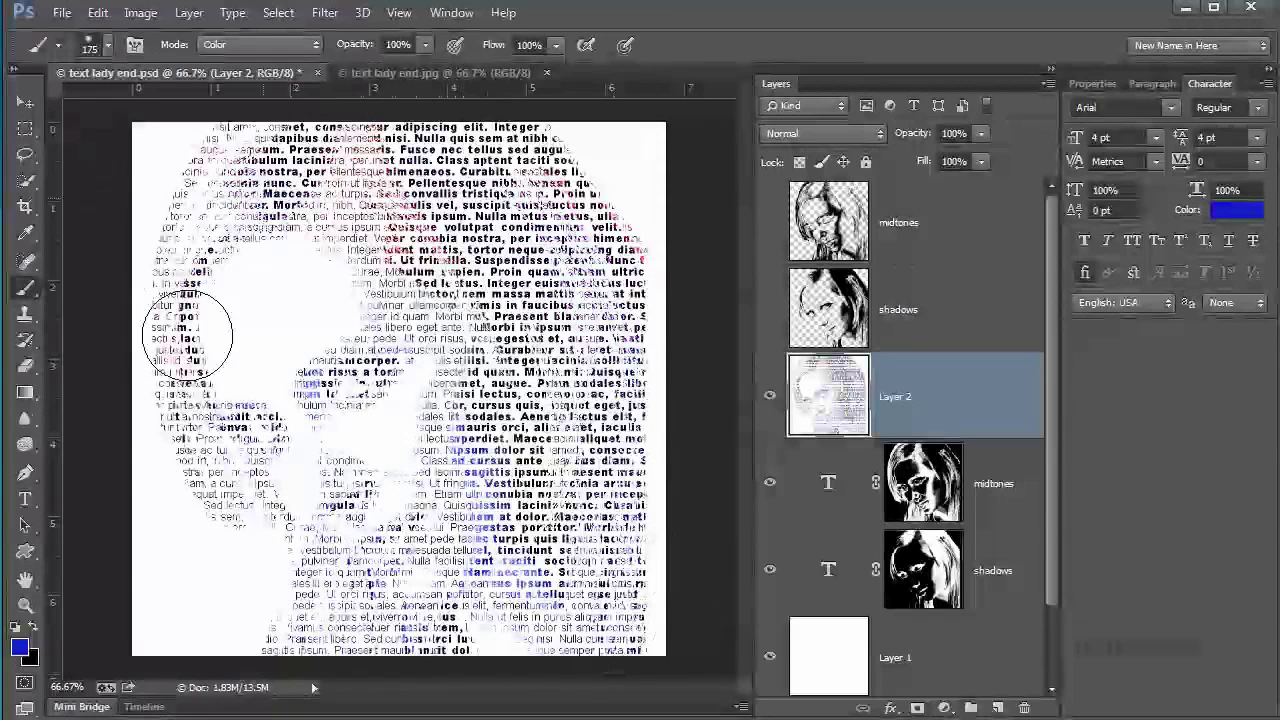